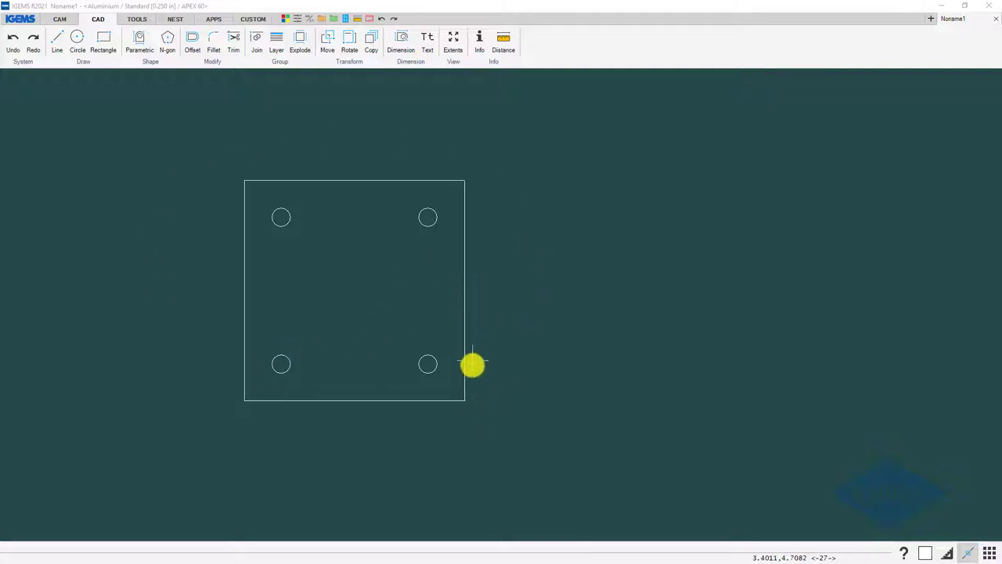
- Create a part from the window-selected square four-hole plate with Medium internal quality
click(61, 19)
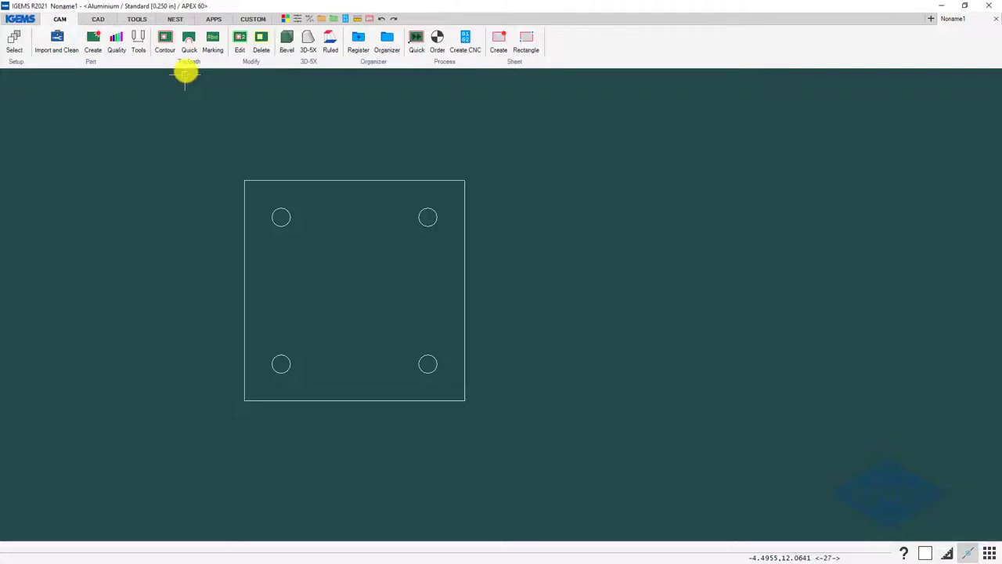
click(94, 41)
drag(190, 146, 573, 450)
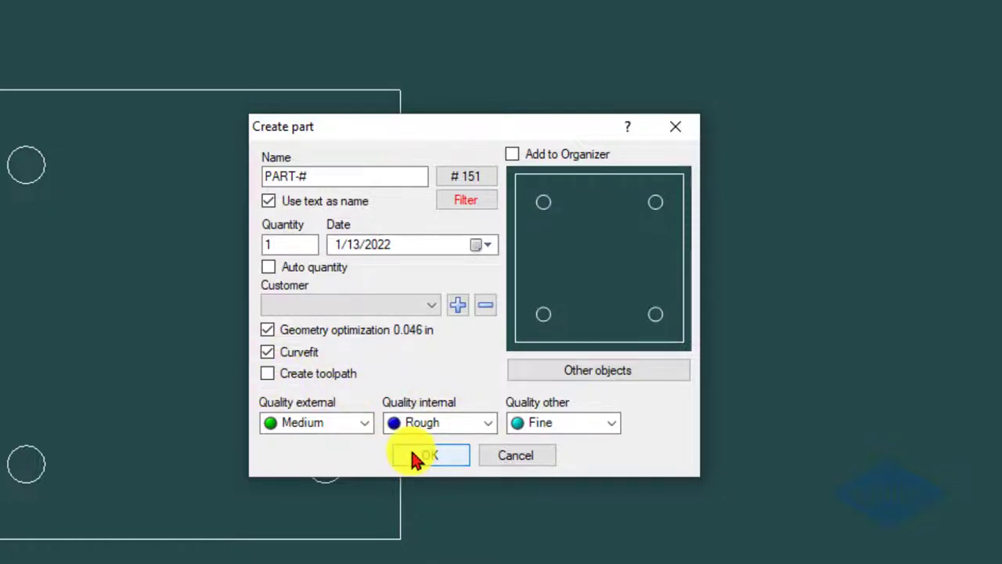
click(485, 424)
click(442, 472)
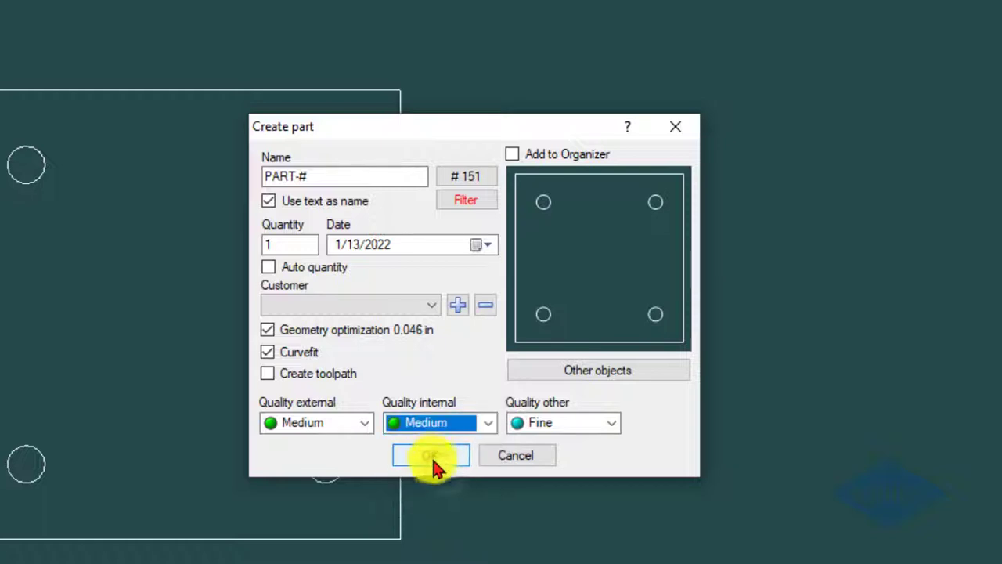
- Confirm the new part and set the contour's external lead type to TAB
click(433, 458)
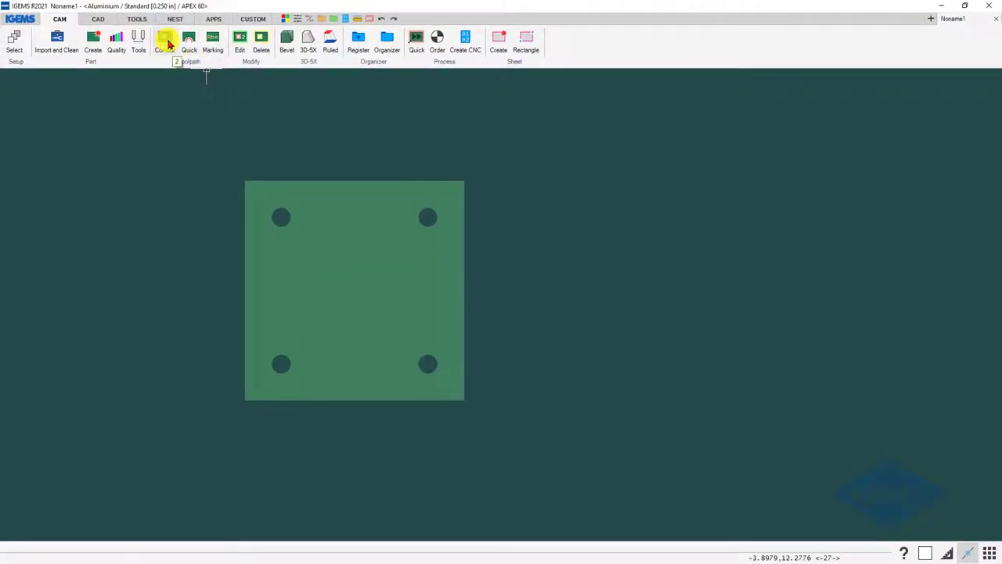
click(165, 43)
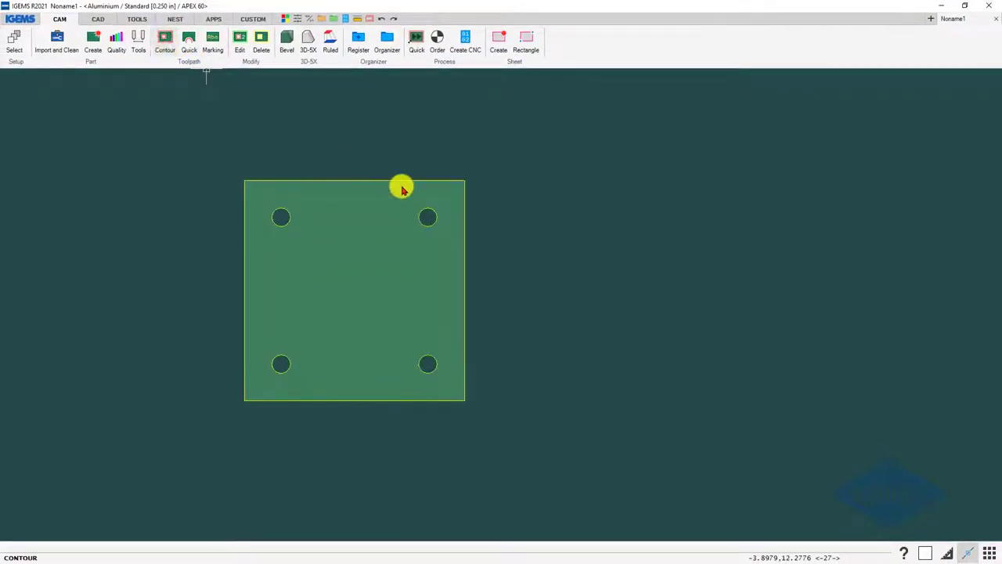
drag(167, 10, 401, 126)
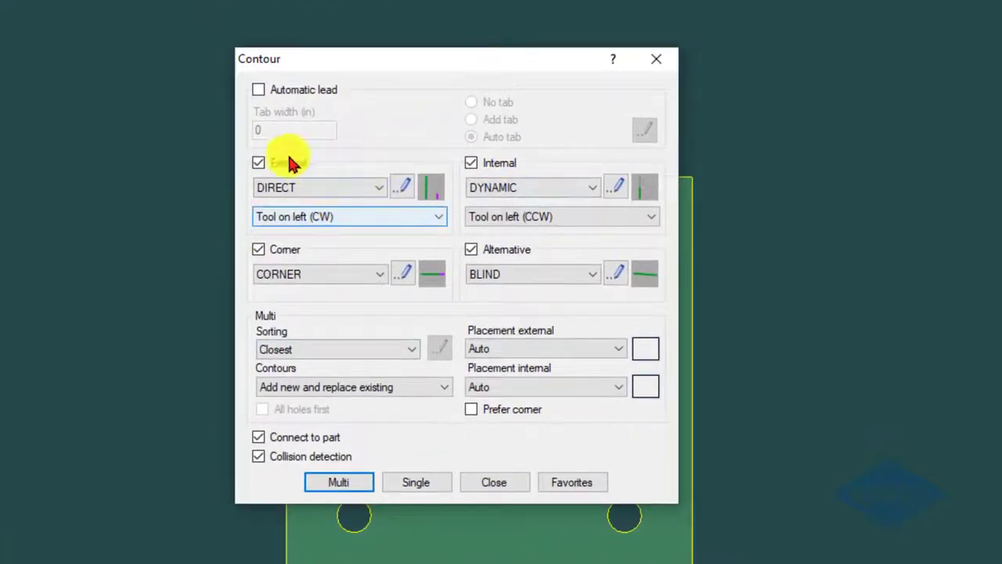
click(382, 188)
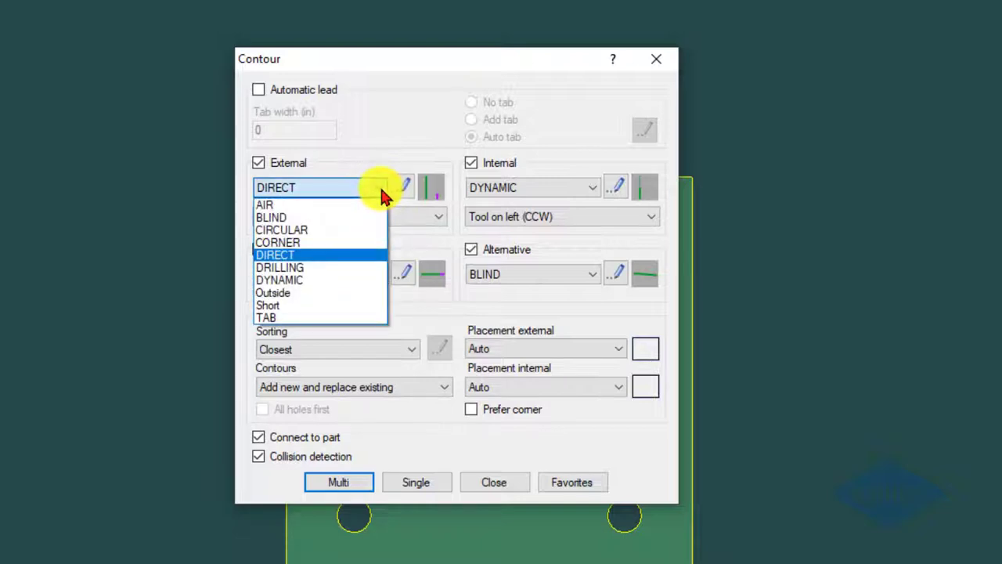
click(272, 320)
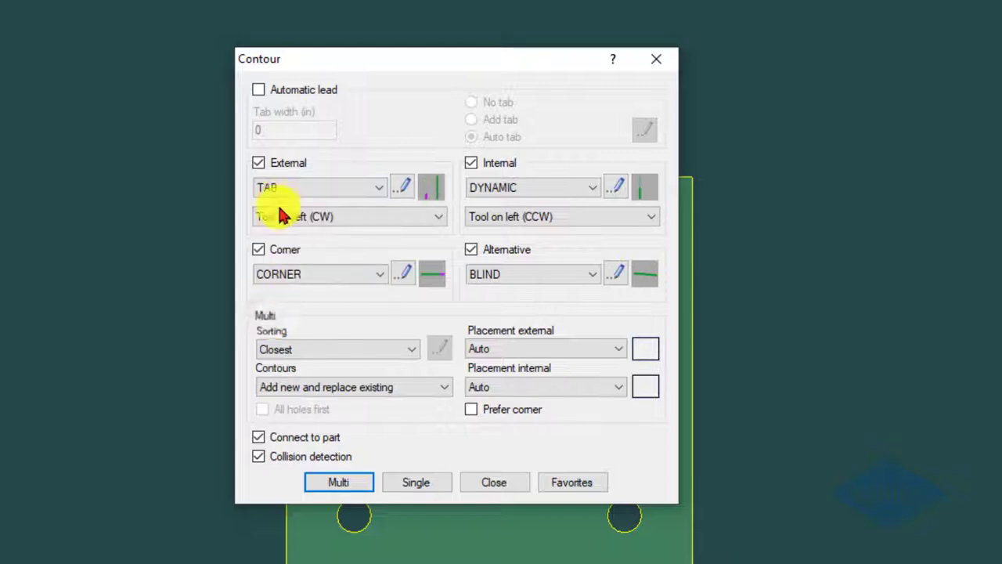
- Change the TAB lead's overcut to -0.0400 in and save the lead
click(403, 189)
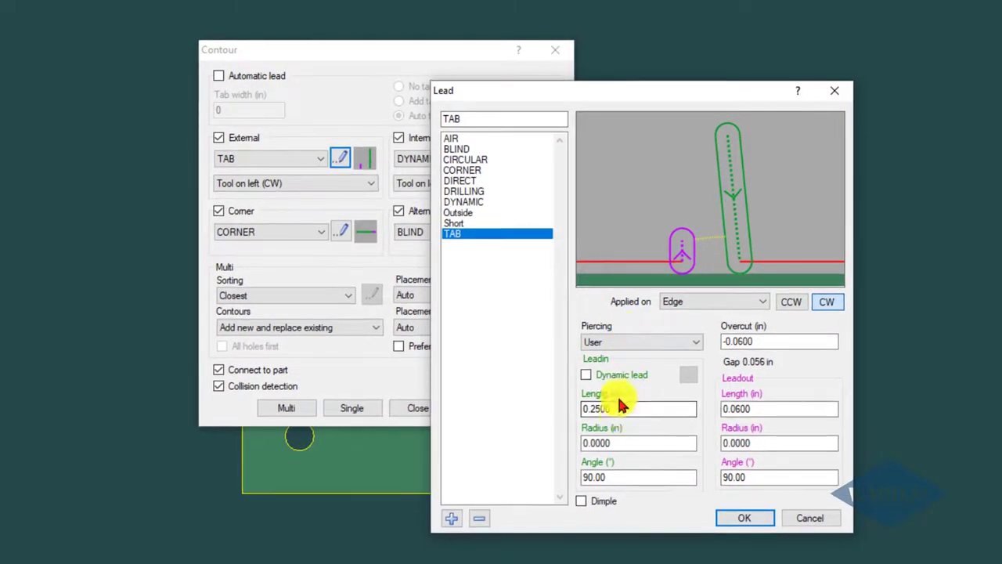
key(Tab)
key(Tab)
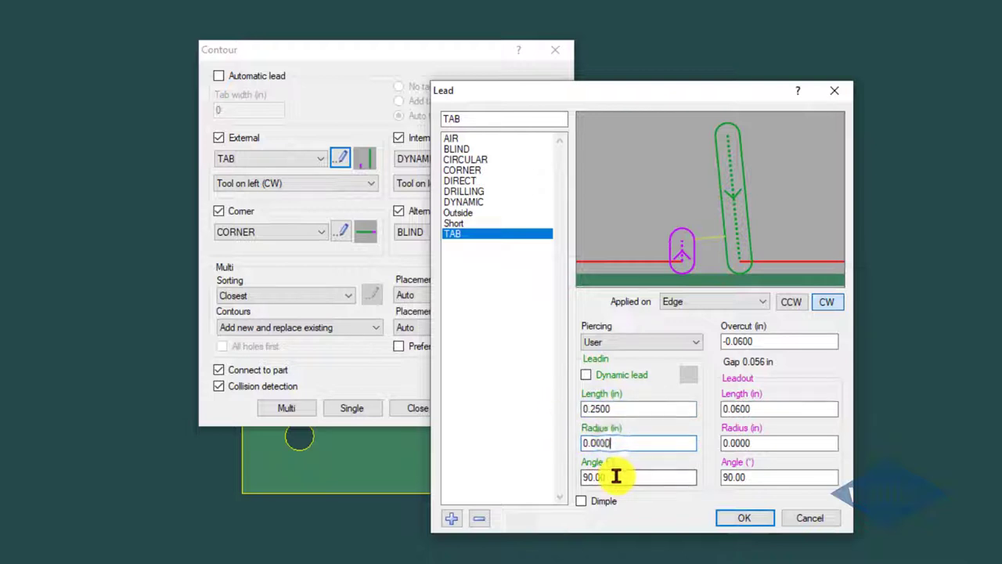
key(Tab)
double_click(767, 340)
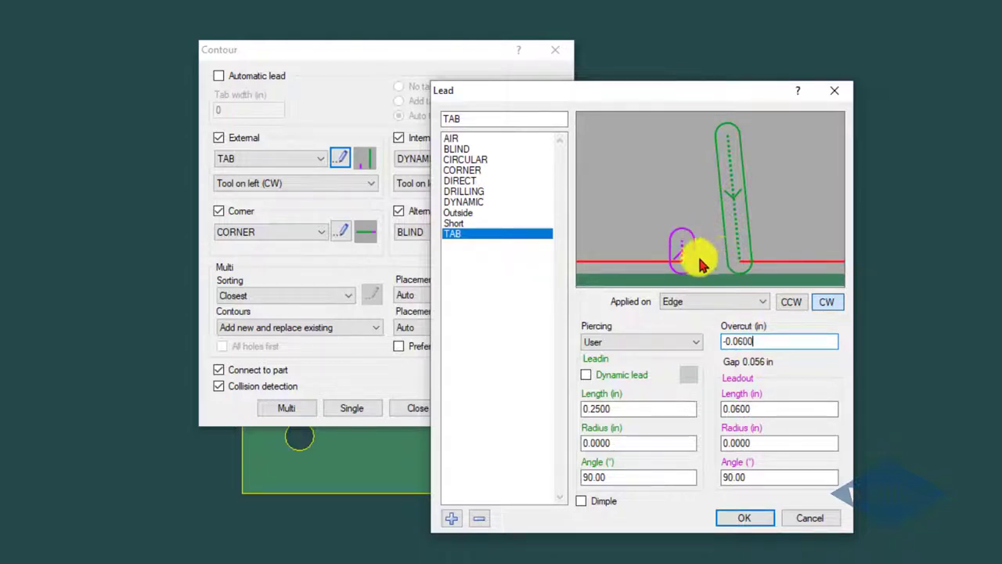
drag(768, 344, 735, 345)
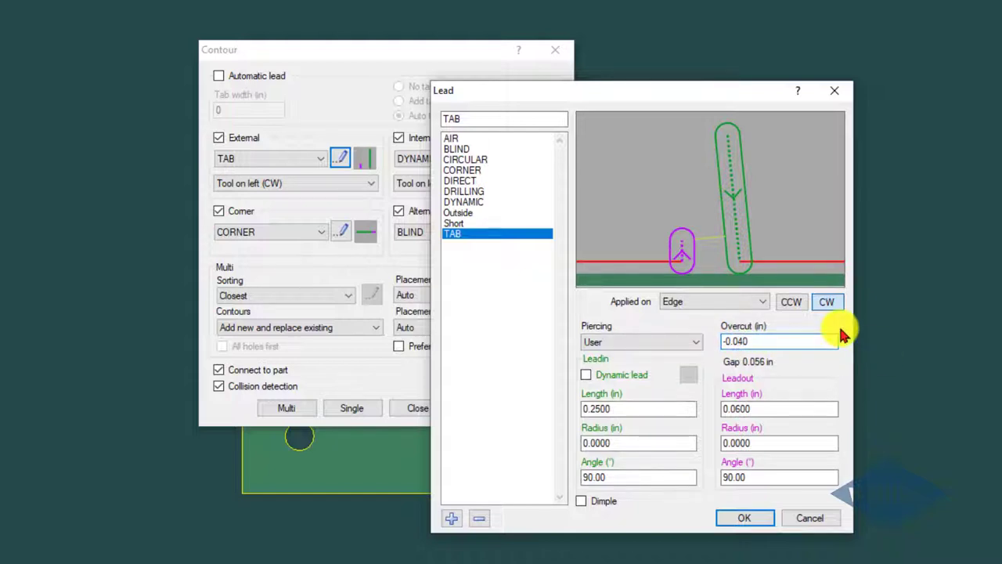
text(0)
click(785, 408)
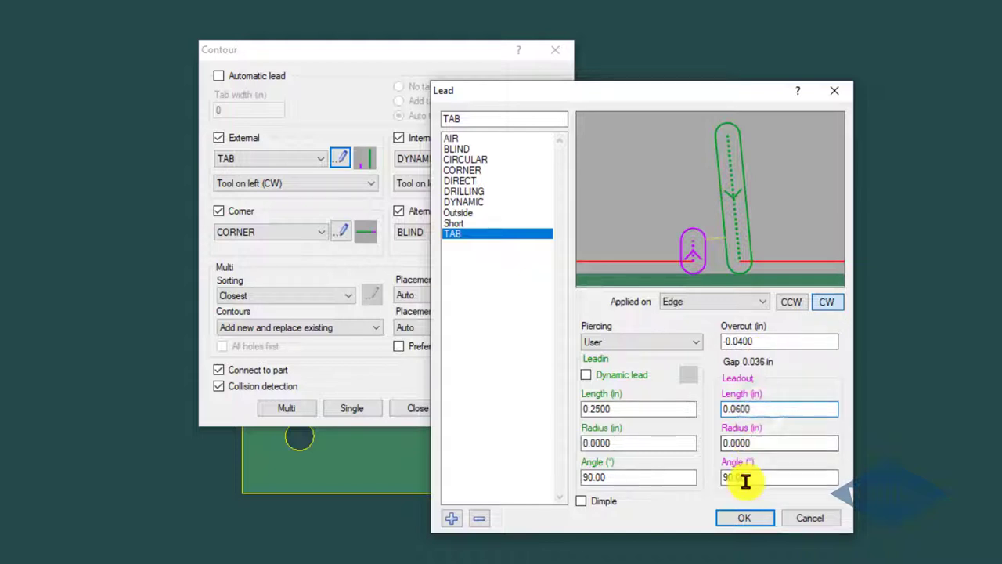
click(725, 520)
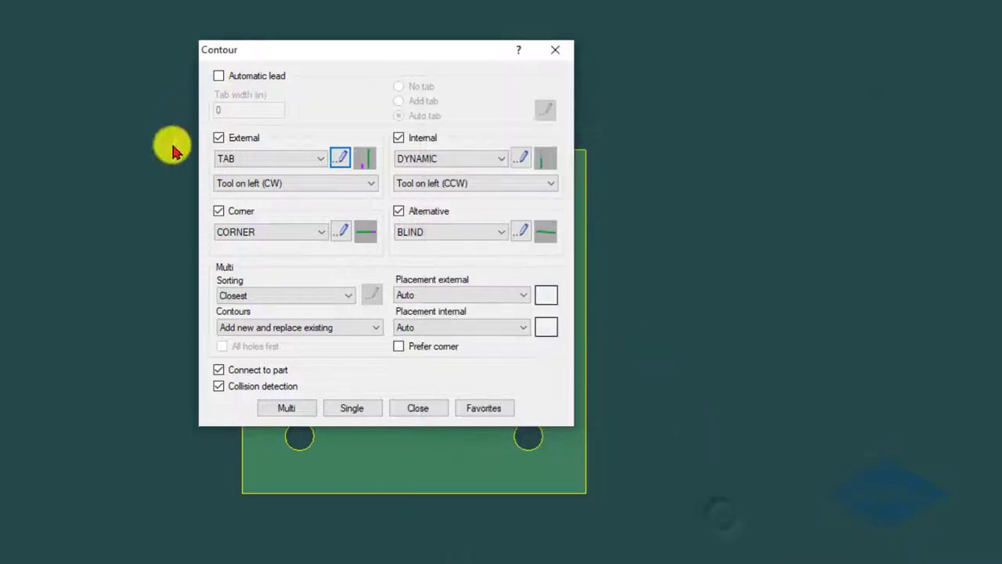
- Apply TAB-lead contours to all outlines, then place a single contour on the plate's outer edge
click(286, 408)
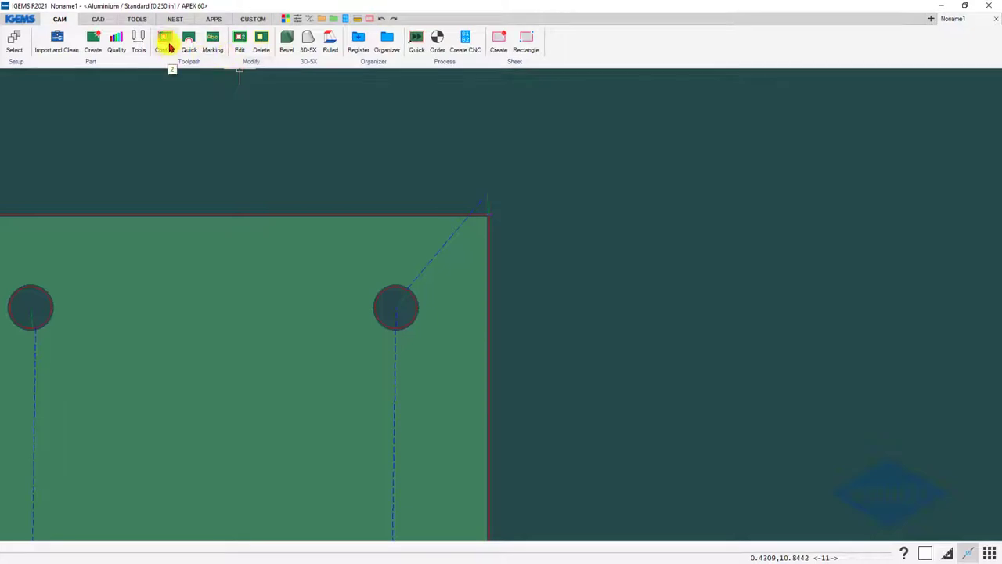
click(170, 47)
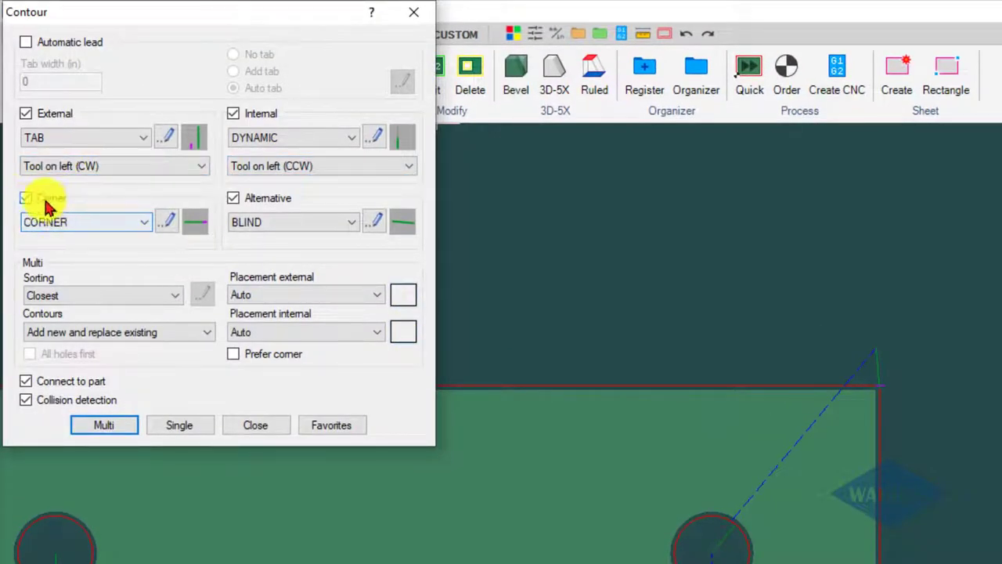
click(144, 225)
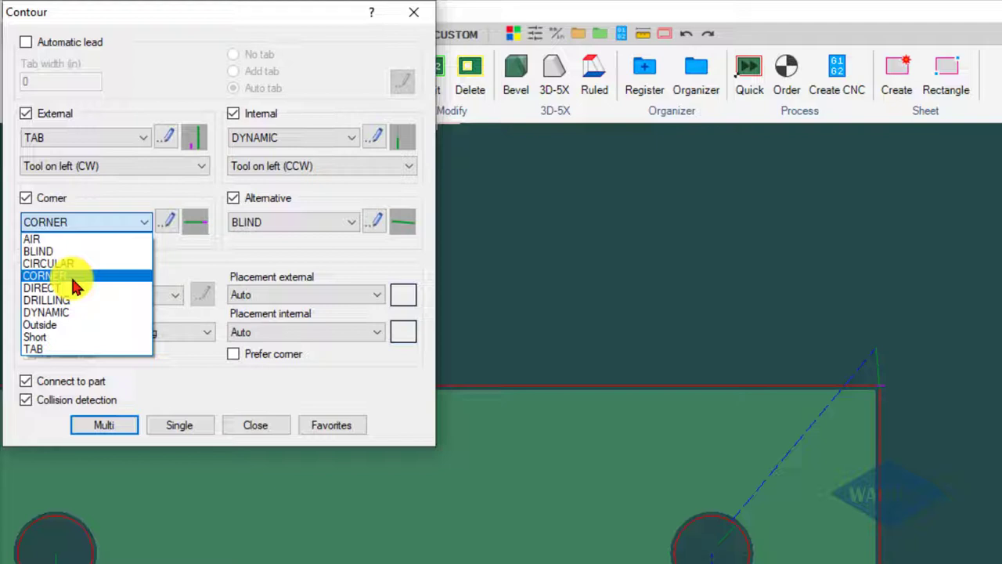
click(92, 205)
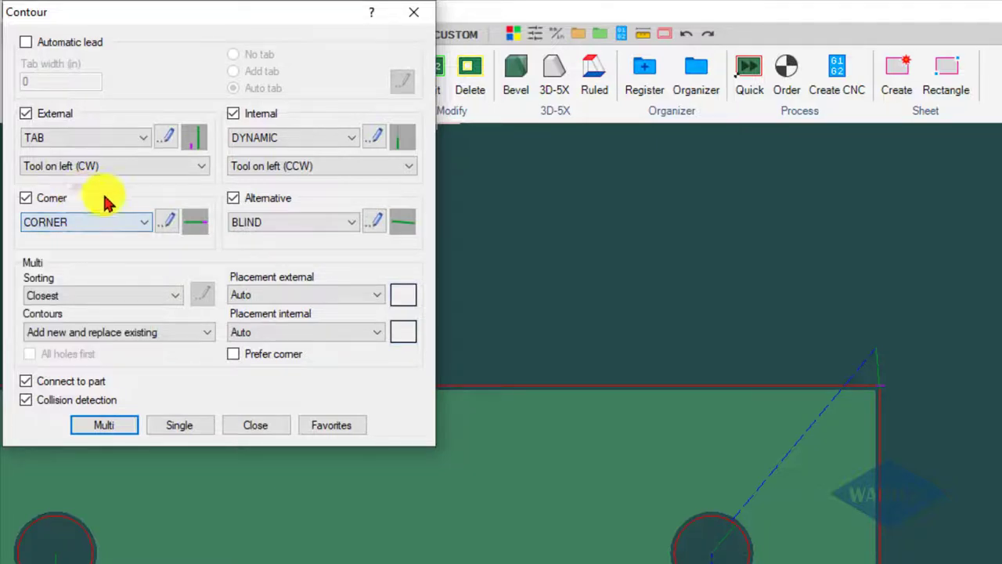
click(186, 427)
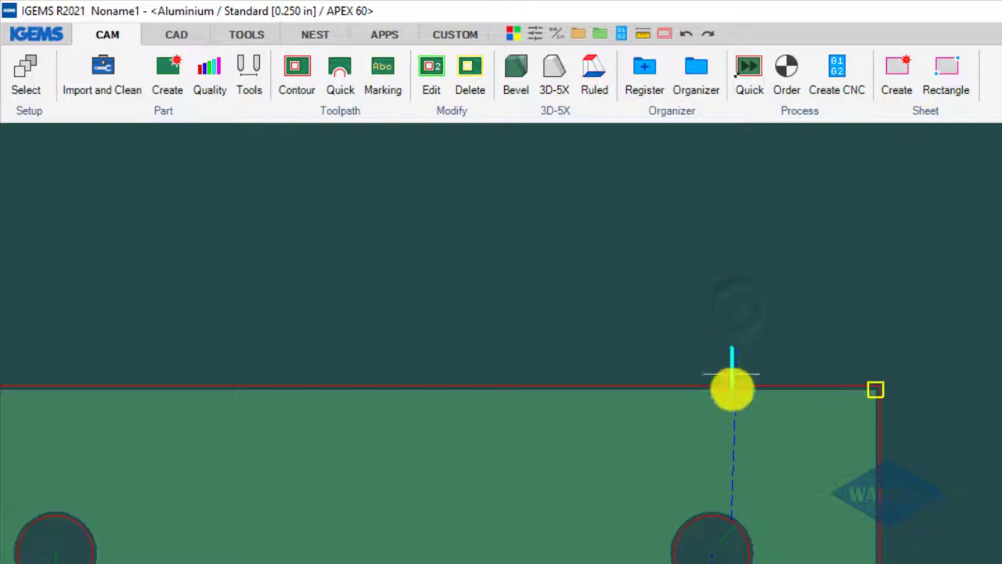
scroll(731, 387, up, 2)
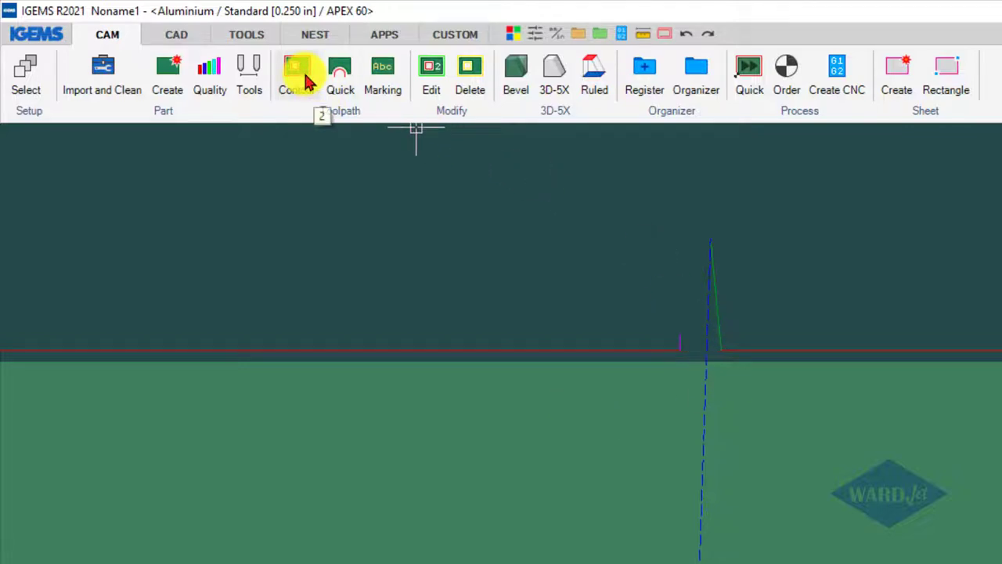
click(296, 76)
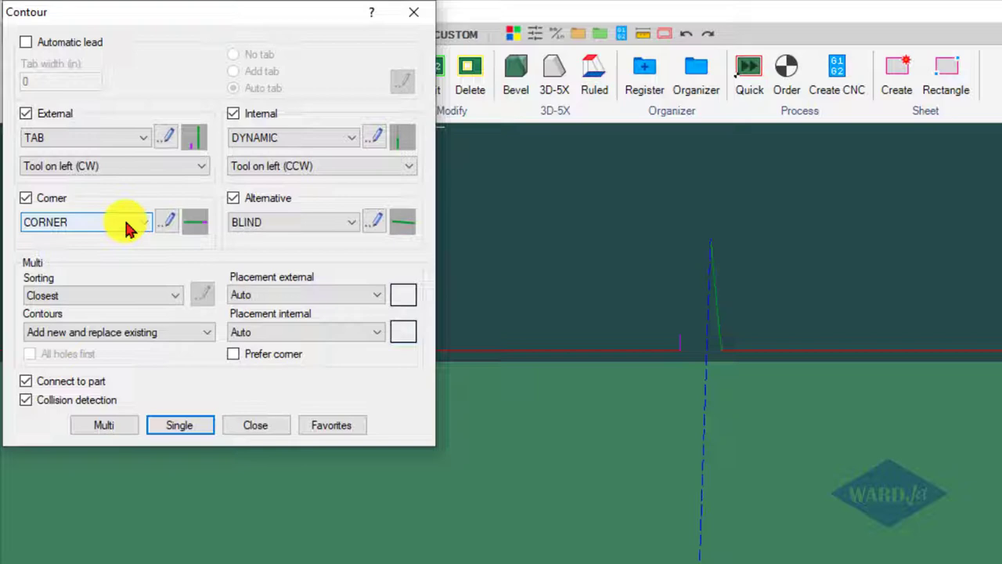
- Add a new corner lead based on CORNER named 'CORNER with tab'
click(120, 156)
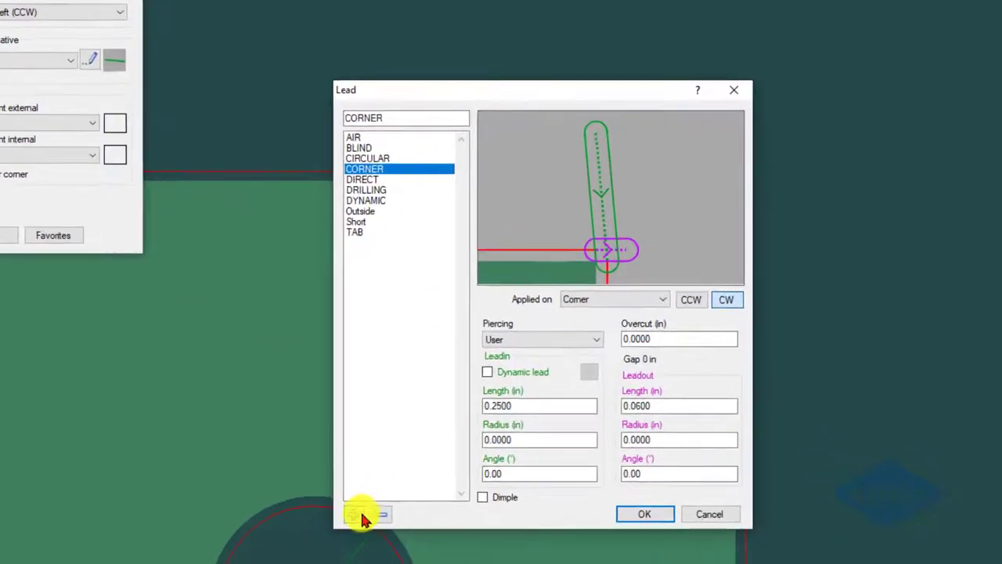
click(473, 518)
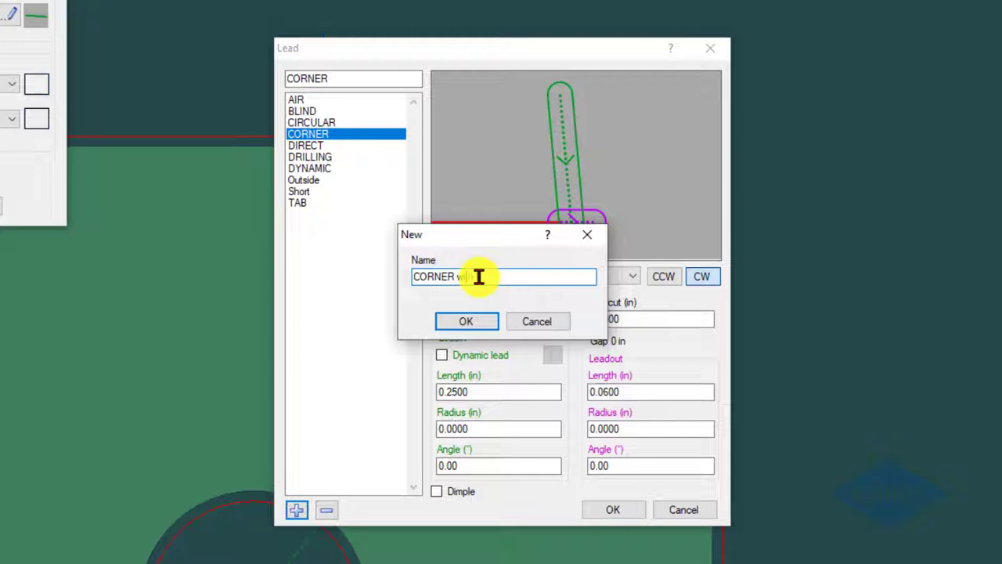
text(with tab)
click(469, 321)
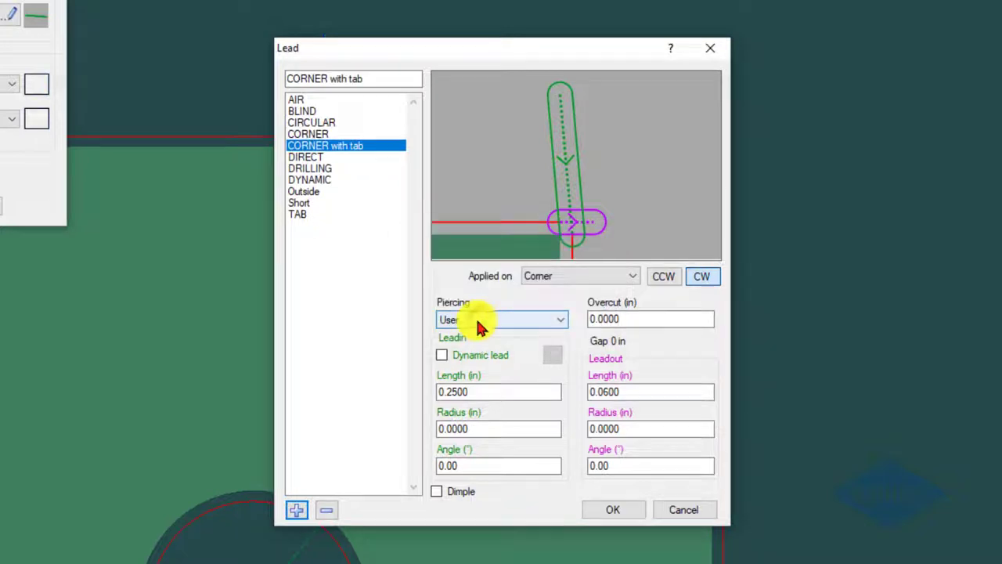
- Give it leadout length 0 and an overcut of -0.0500 in, then confirm
click(636, 316)
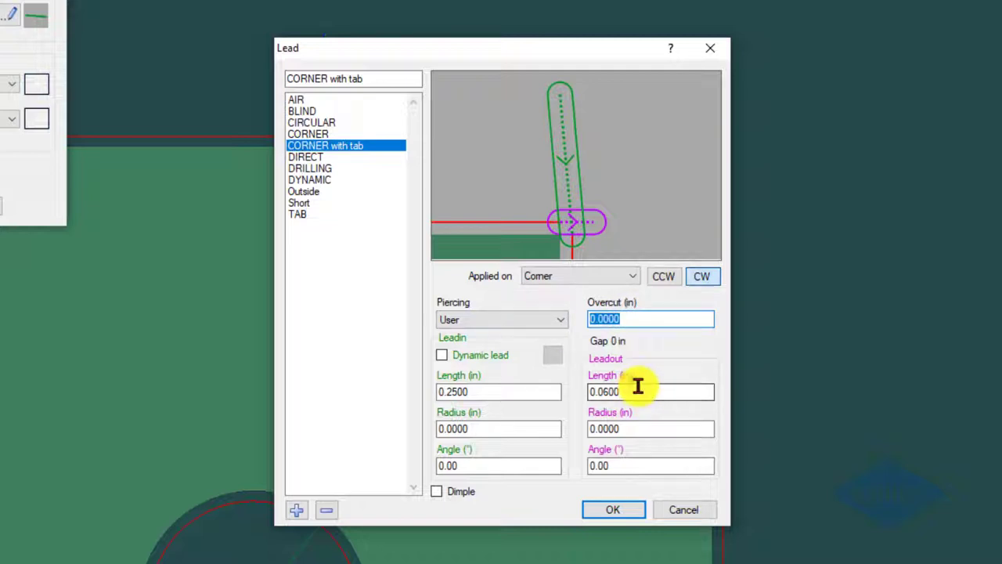
double_click(598, 389)
drag(598, 389, 631, 389)
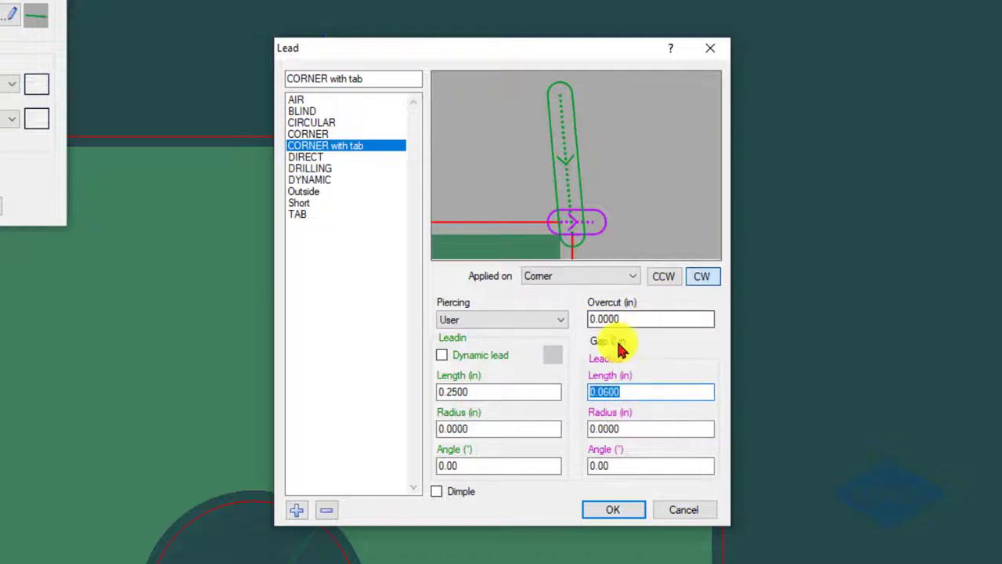
text(0)
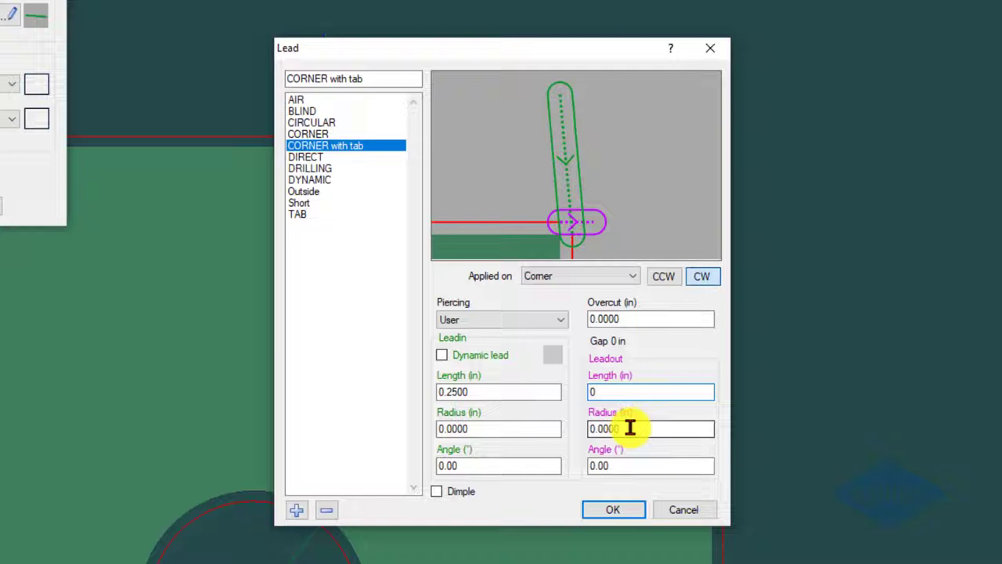
click(631, 427)
click(648, 318)
drag(648, 317, 517, 318)
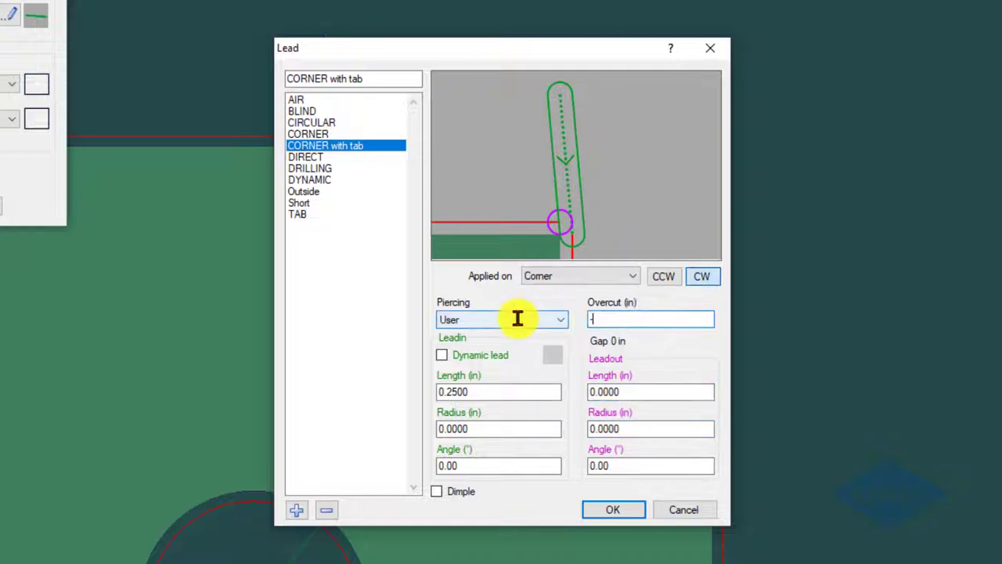
text(-.04)
click(628, 391)
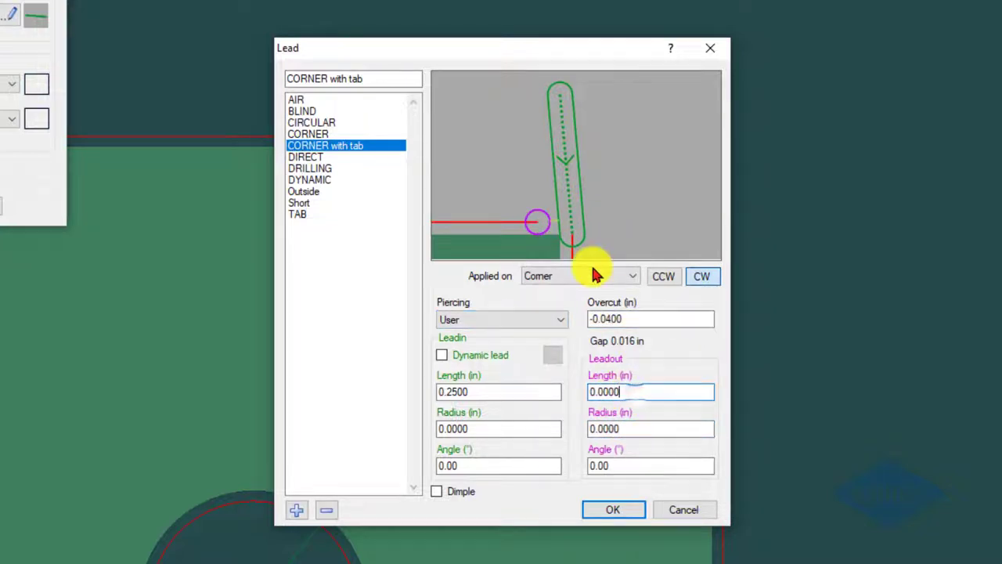
click(610, 318)
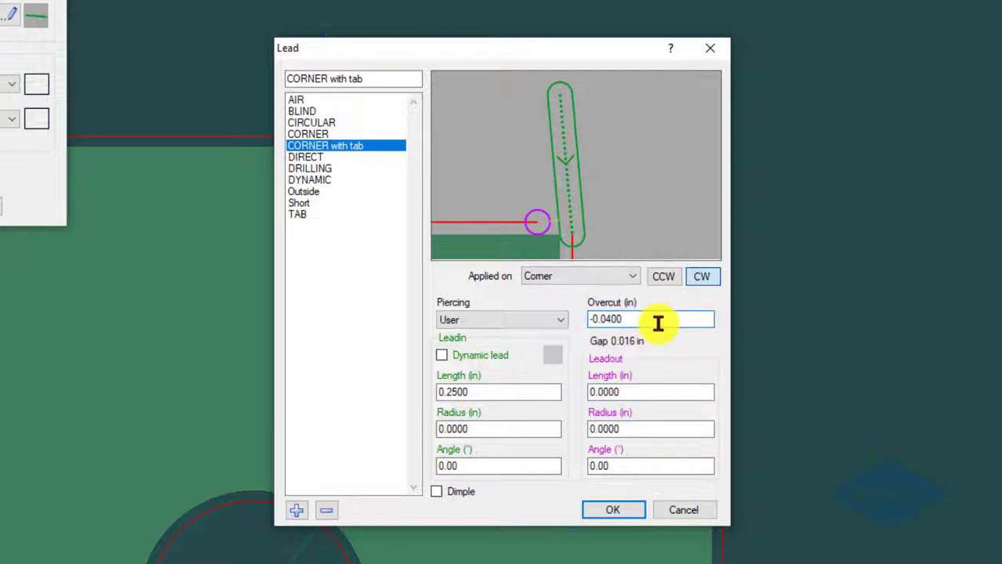
click(644, 391)
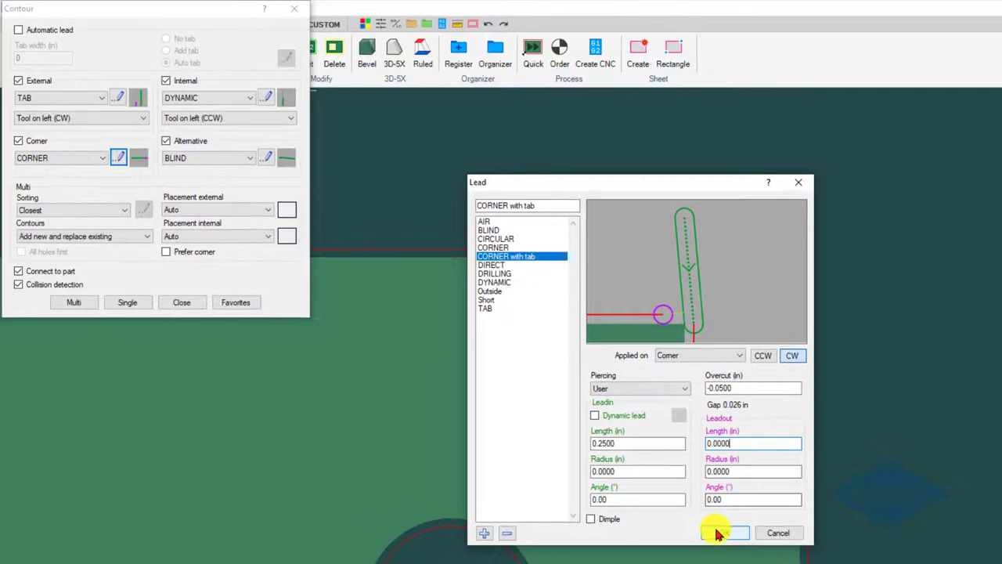
click(672, 522)
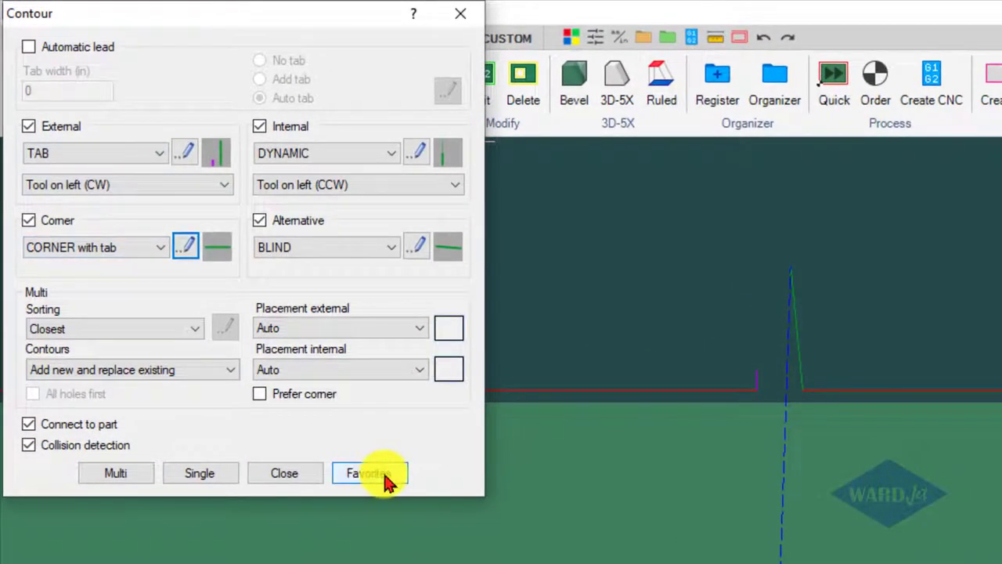
- Save the current contour settings as the favourite 'Tabs'
click(384, 477)
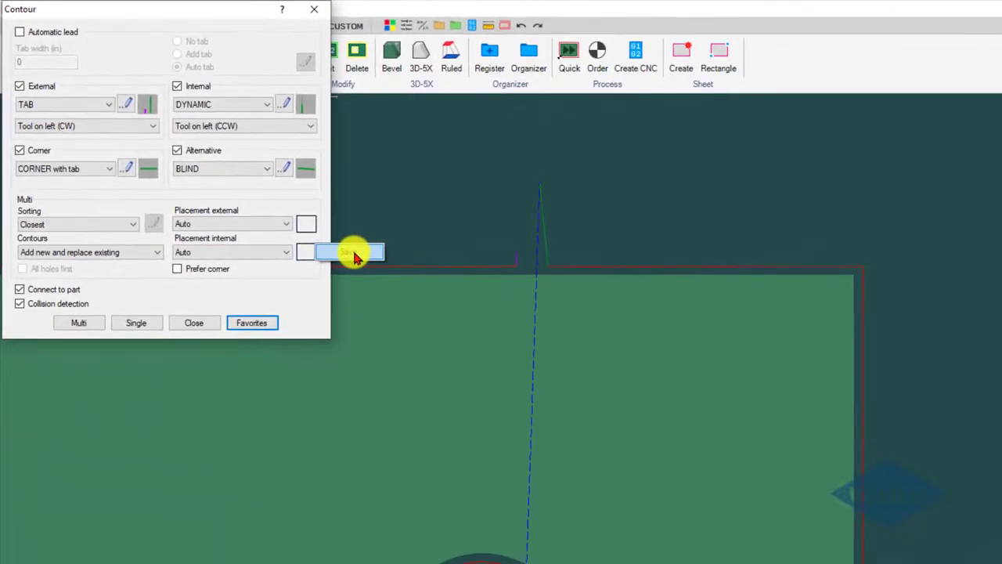
click(352, 253)
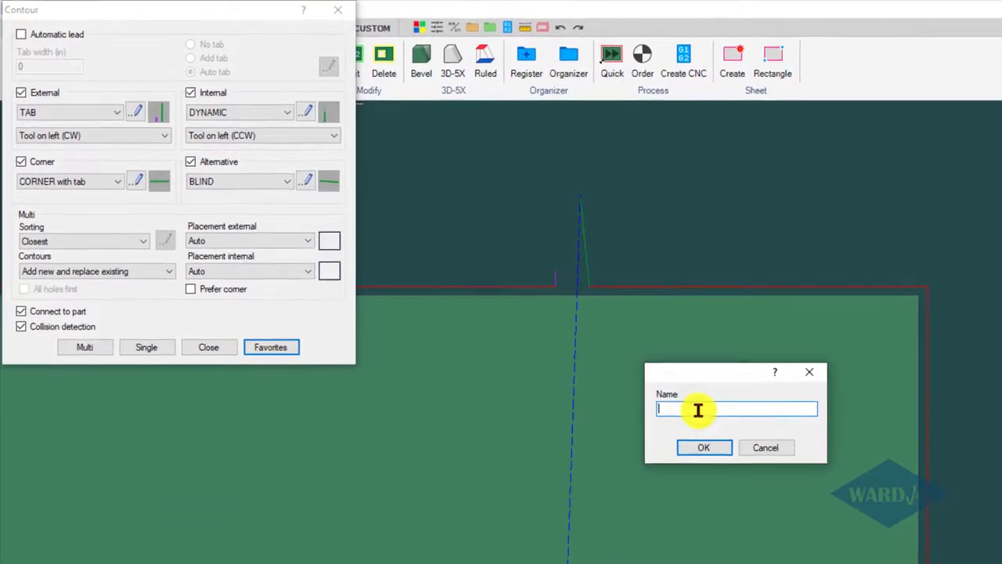
text(Tabs)
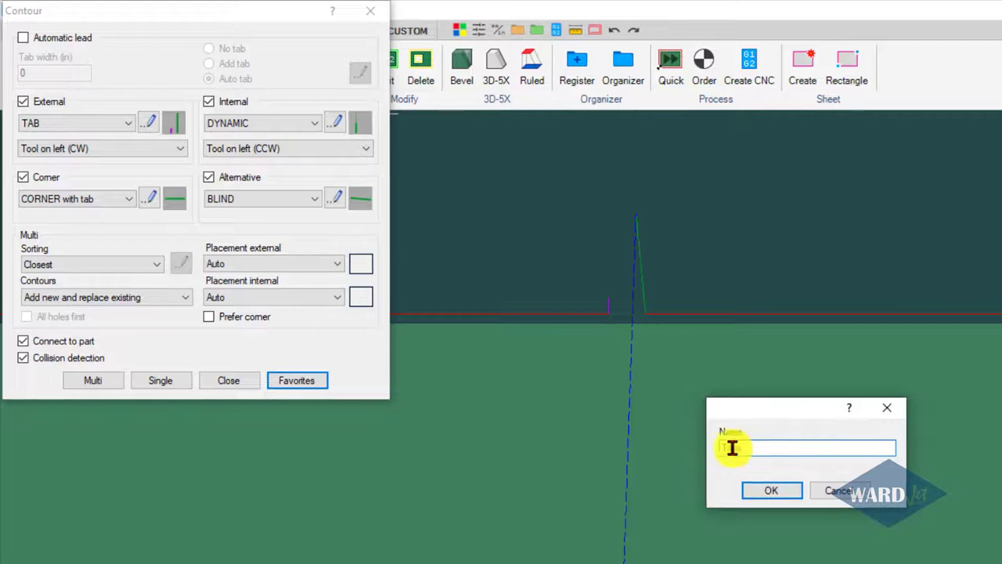
click(761, 490)
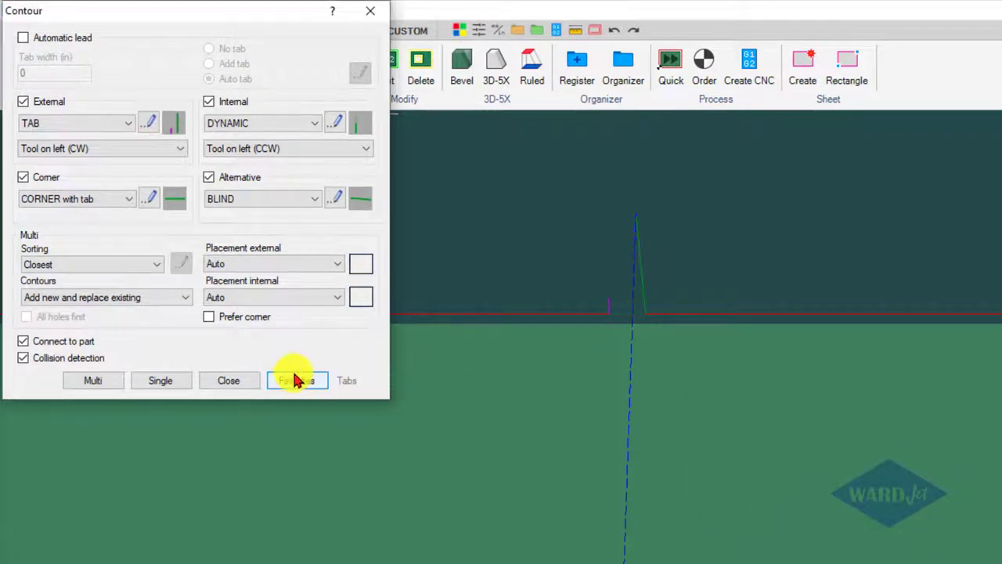
- Switch to an Outside external lead and plain CORNER corner lead, and start saving another favourite
click(127, 125)
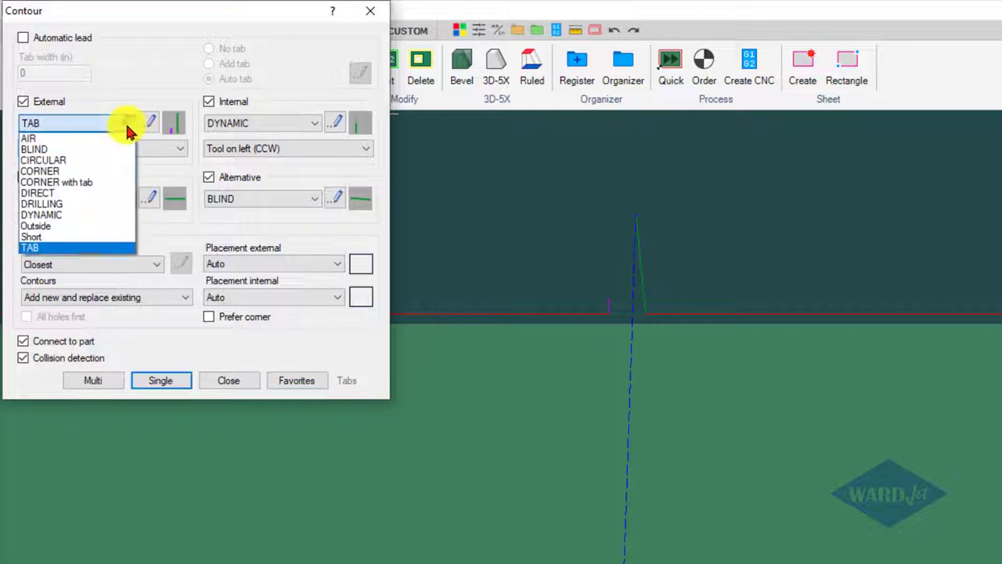
click(38, 226)
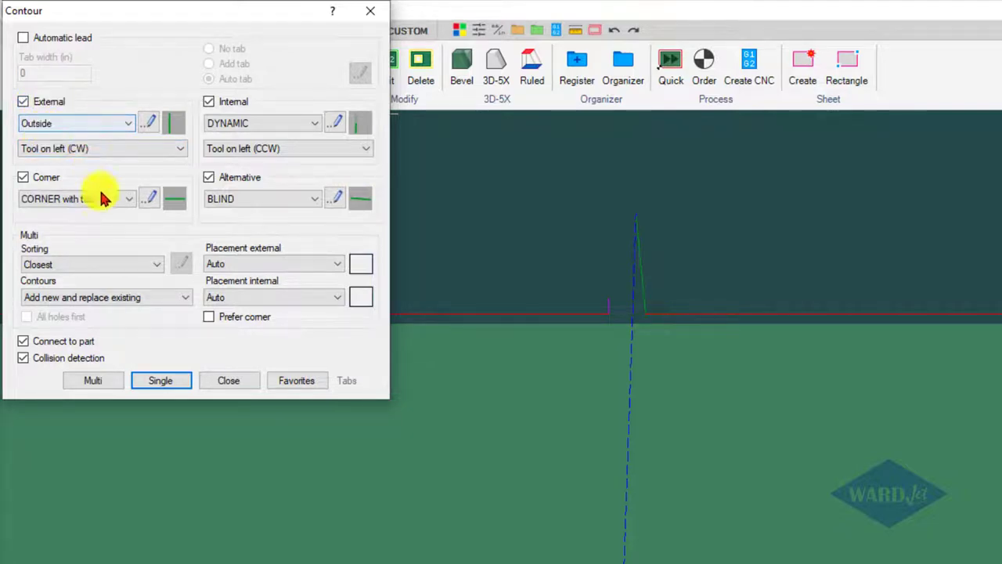
click(130, 199)
click(76, 239)
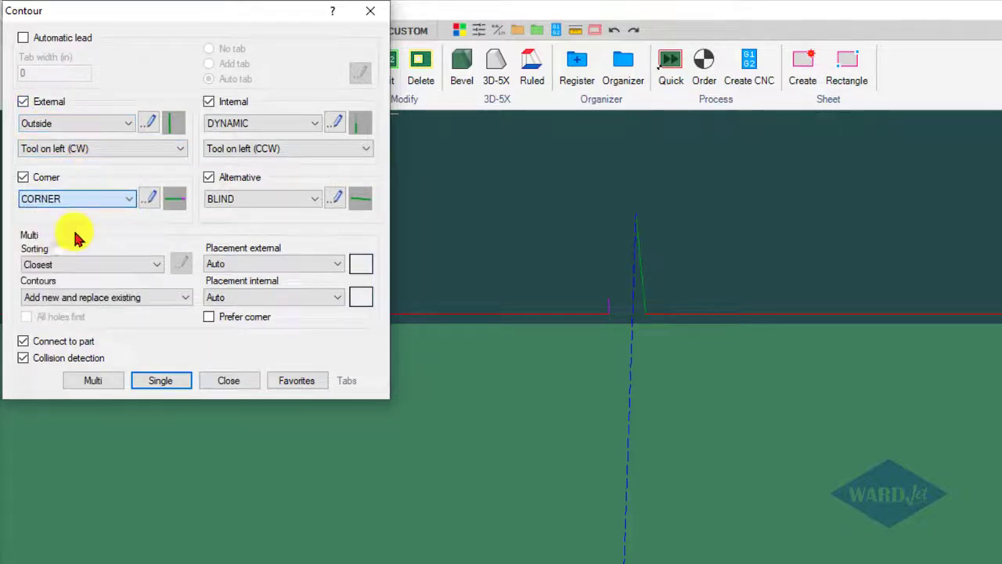
click(302, 382)
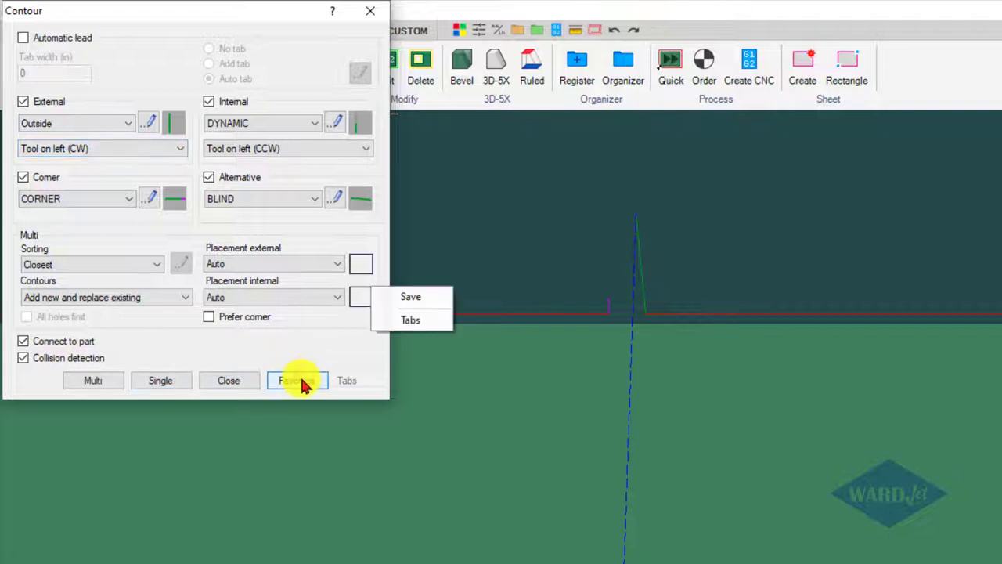
click(409, 298)
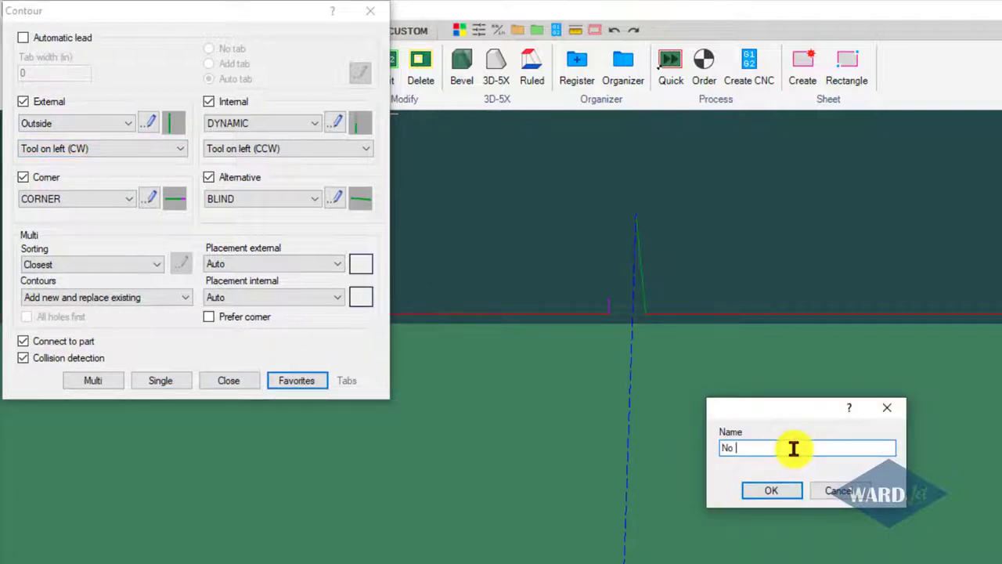
- Store the Outside/CORNER settings as the favourite 'No Tabs'
click(771, 490)
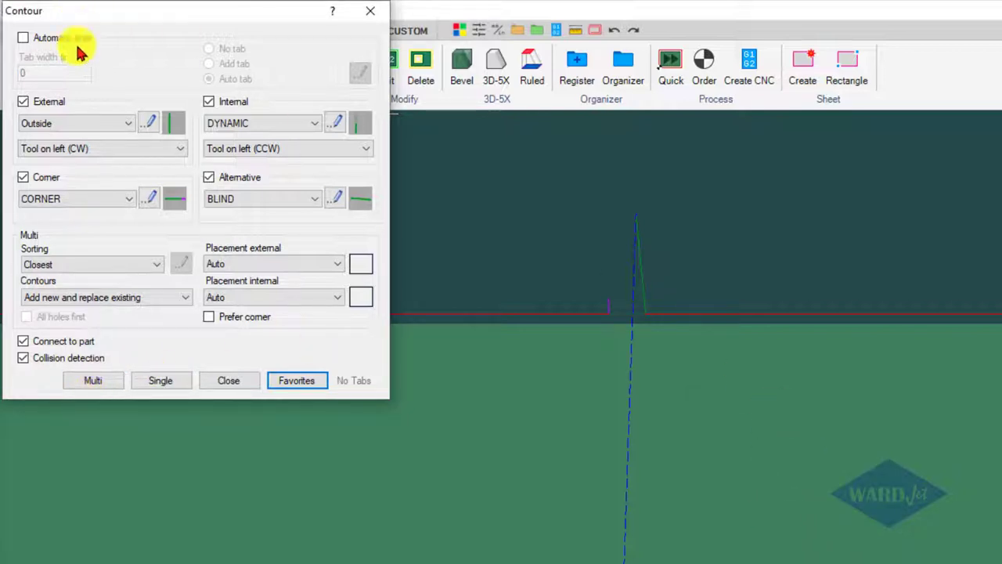
drag(140, 16, 220, 55)
click(172, 243)
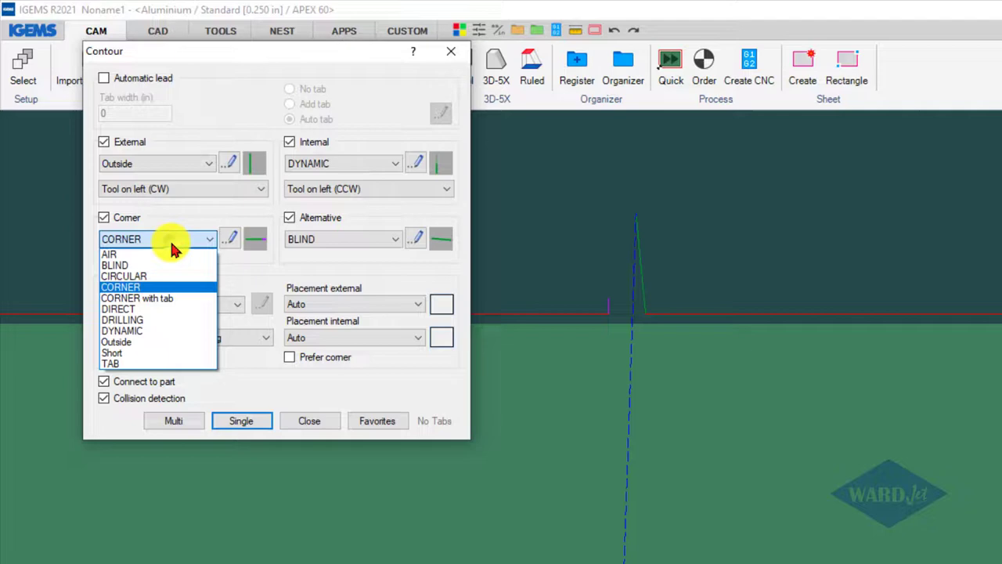
click(177, 234)
- Load the Tabs favourite and apply contour toolpaths to all part contours
click(380, 423)
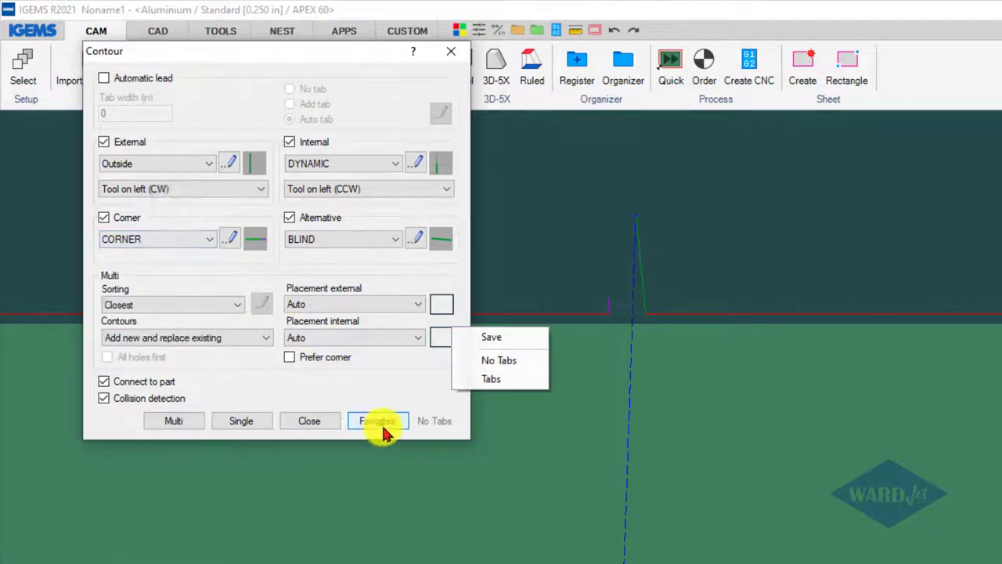
click(489, 379)
click(174, 420)
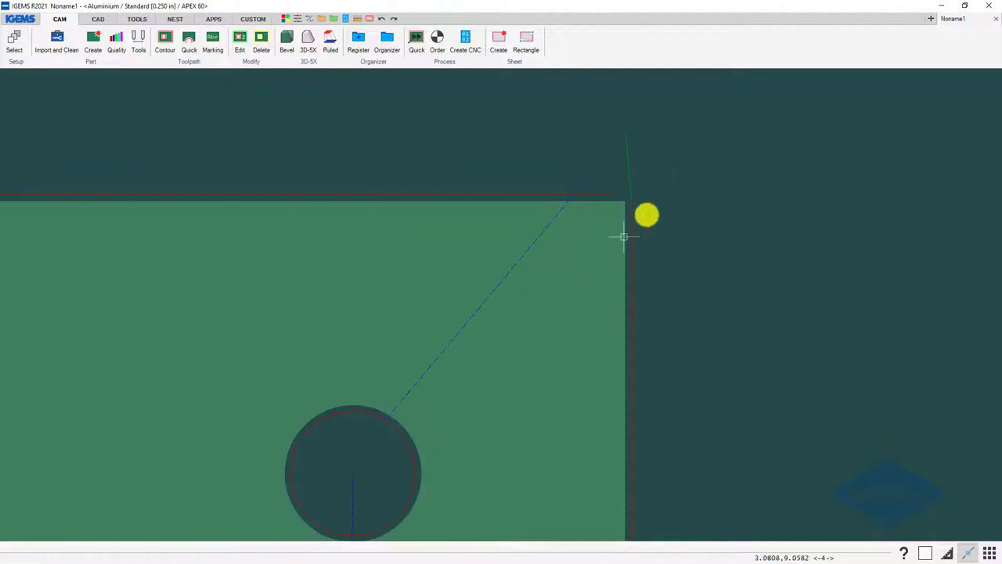
scroll(623, 236, up, 3)
scroll(550, 167, down, 4)
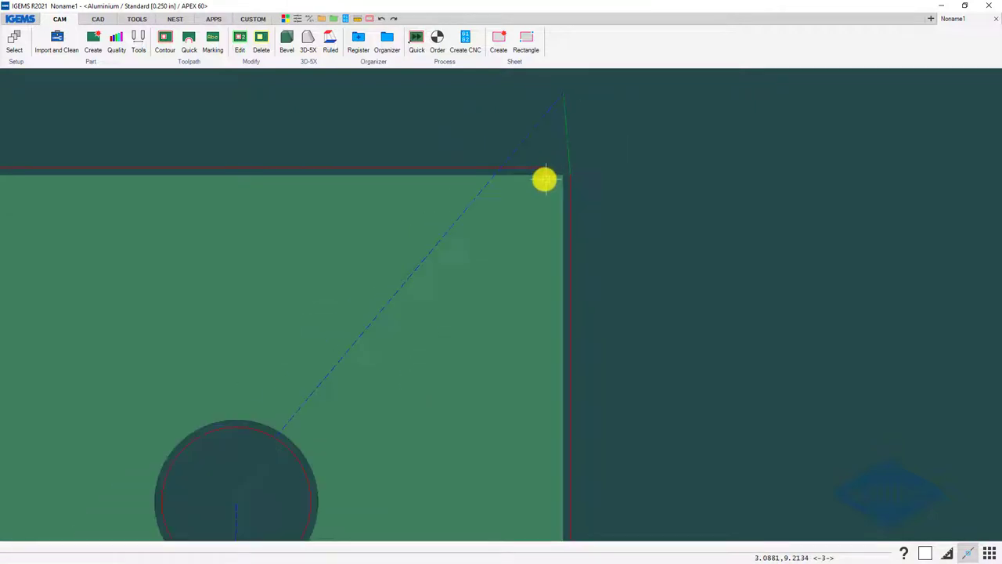
middle_drag(523, 187, 329, 185)
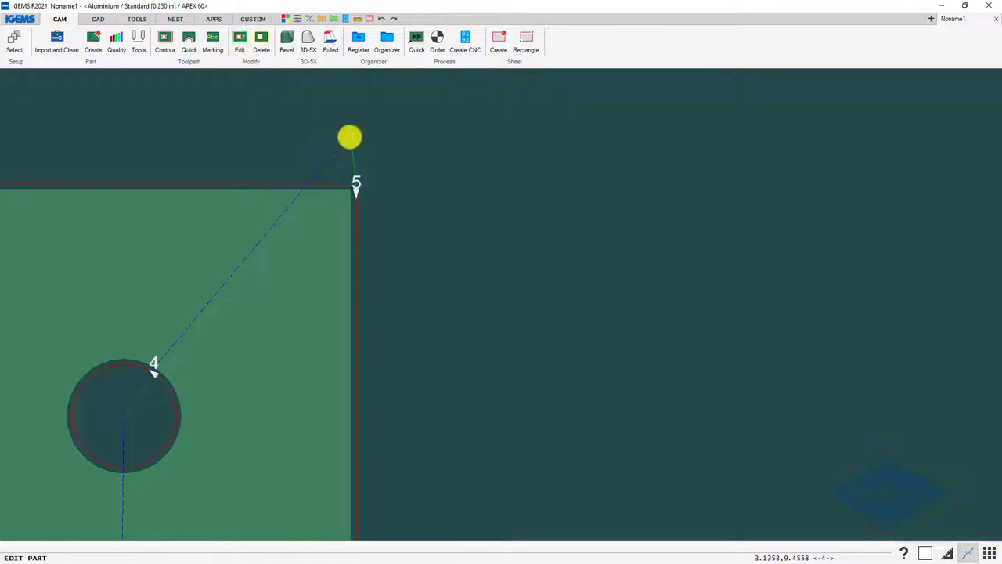
- Edit outer contour #5 so its corner tab overcut is -0.0600 in, a 0.036 in gap
click(350, 137)
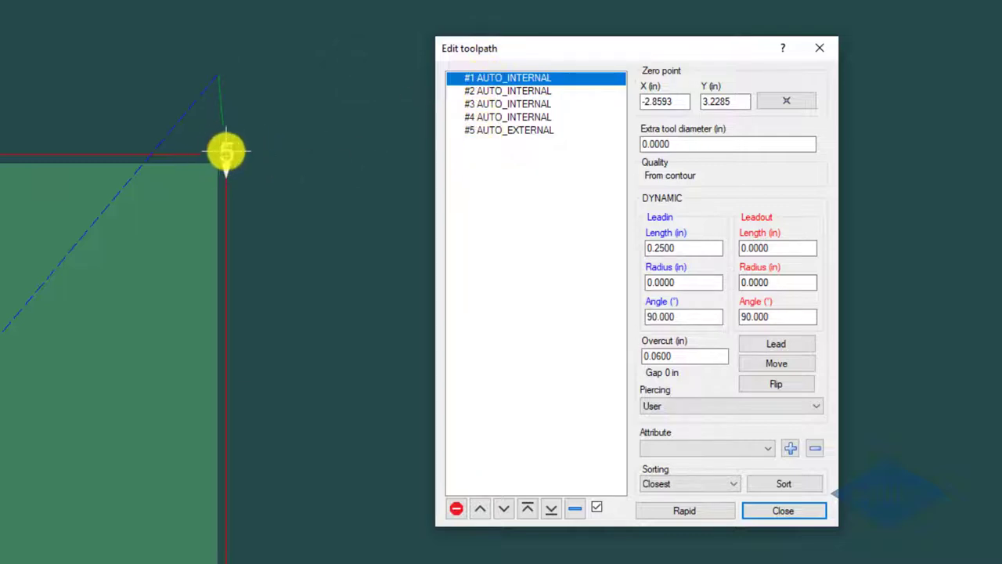
click(509, 130)
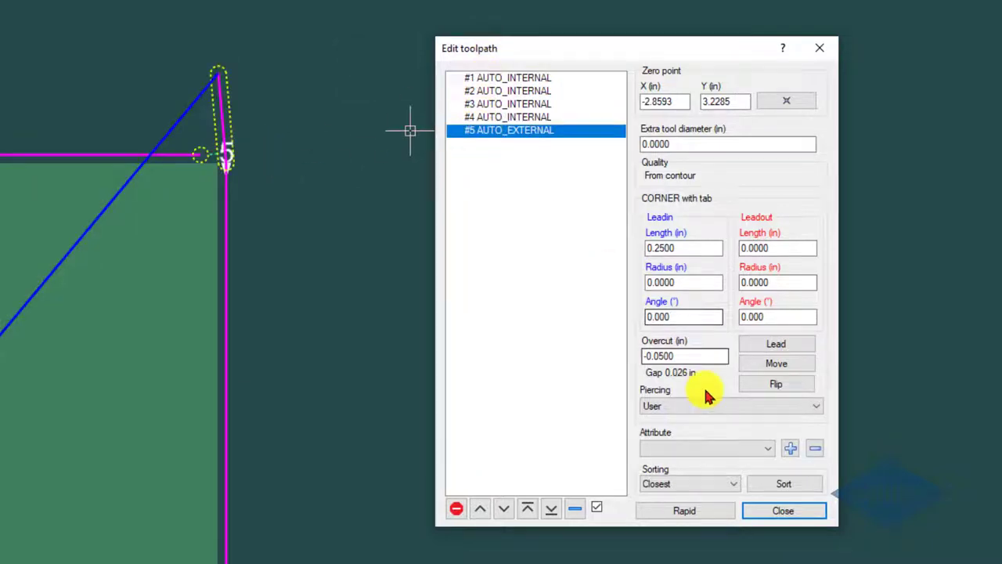
drag(699, 358, 598, 358)
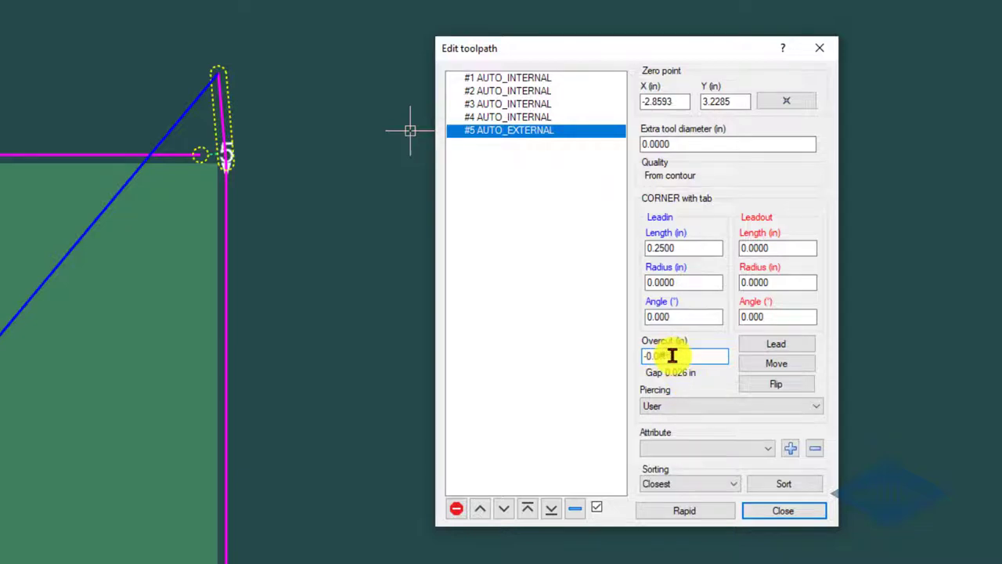
click(699, 318)
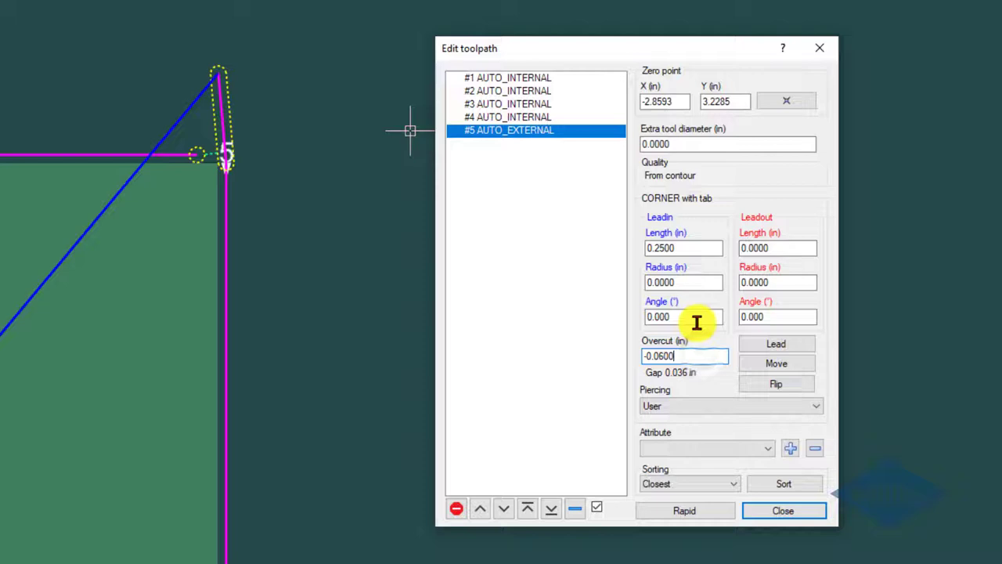
click(760, 512)
scroll(555, 282, down, 4)
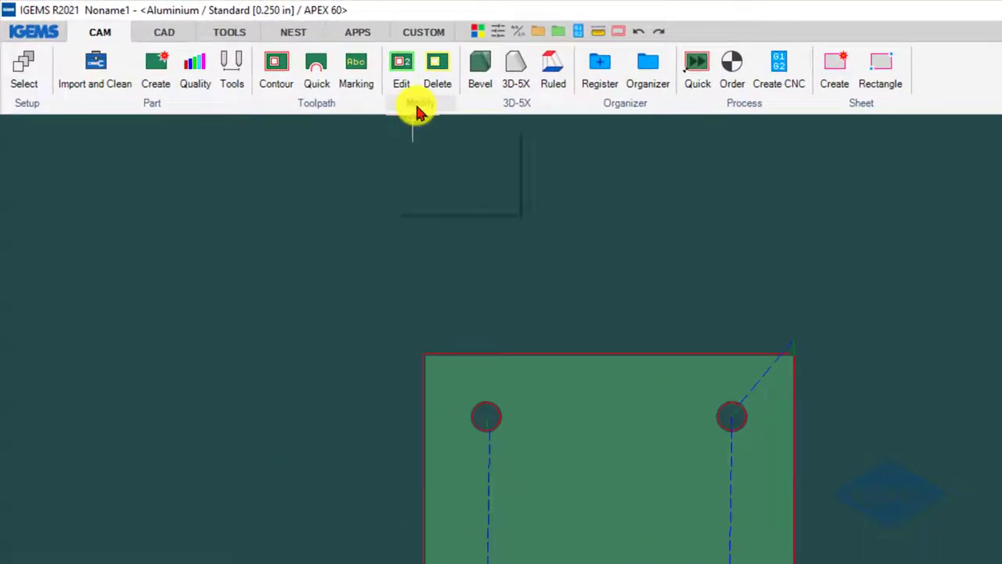
- Open the micro-joint settings with MICRO-JOINT1 as the joint type and edit its lead
click(417, 106)
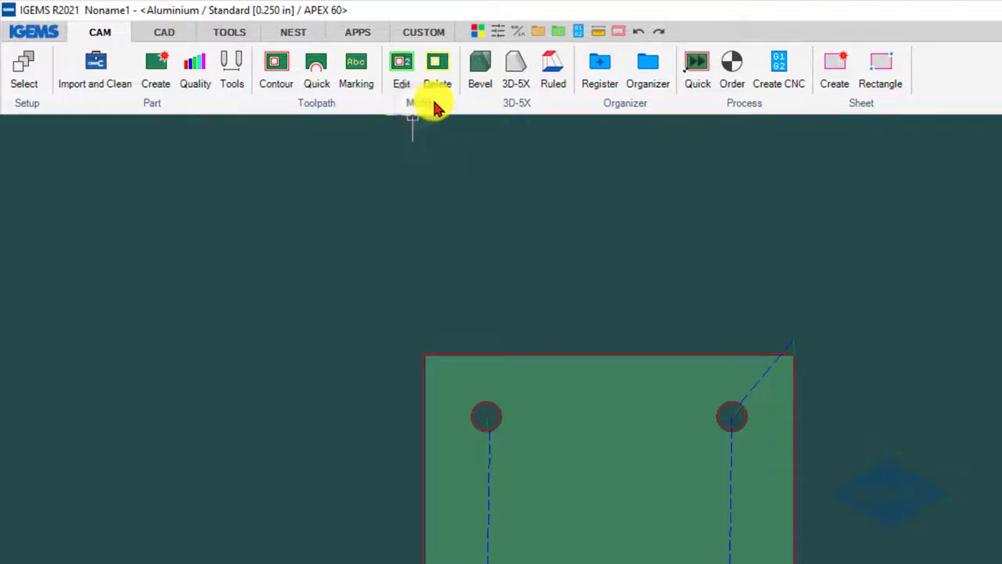
click(410, 102)
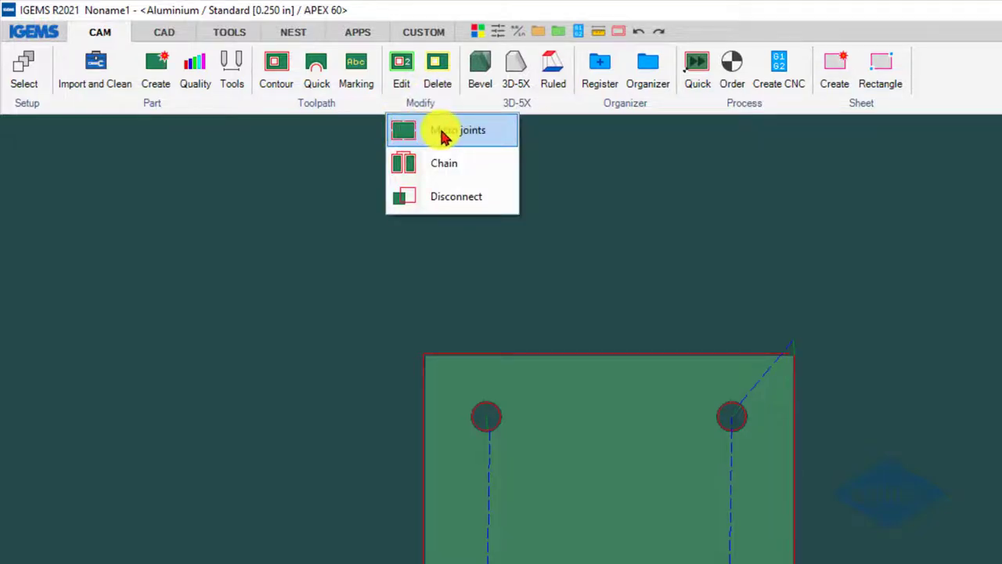
click(443, 136)
drag(415, 195, 344, 202)
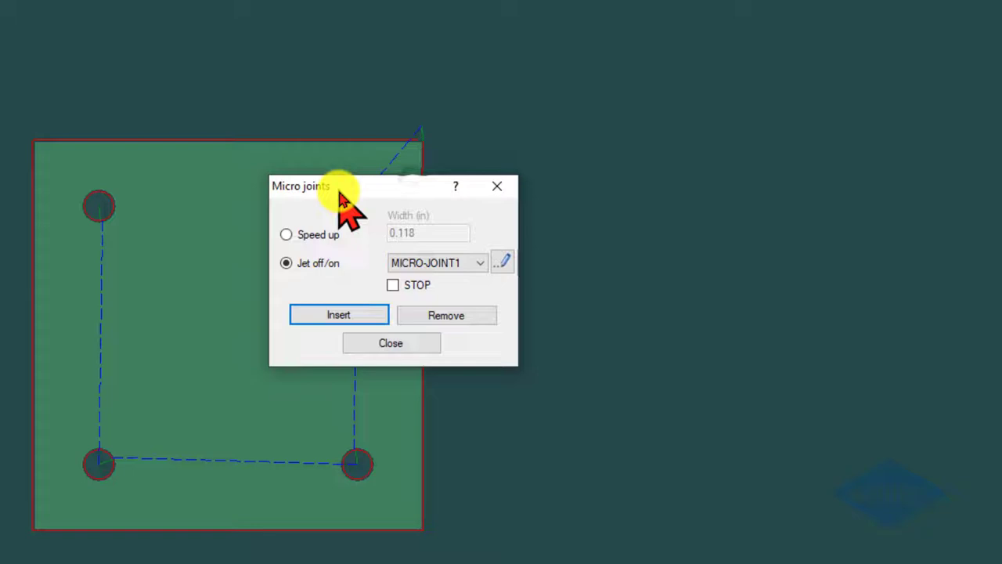
click(479, 263)
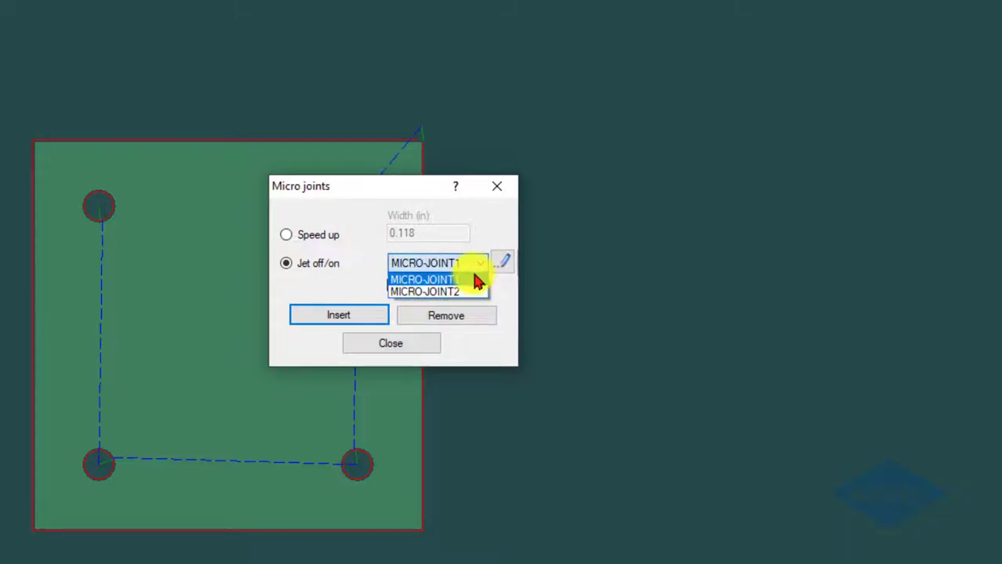
click(480, 266)
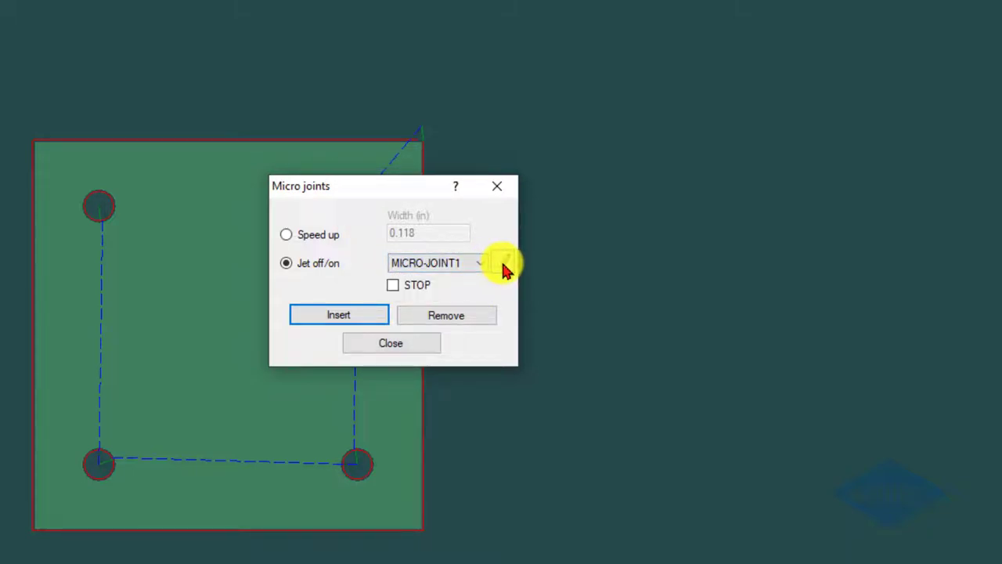
click(502, 263)
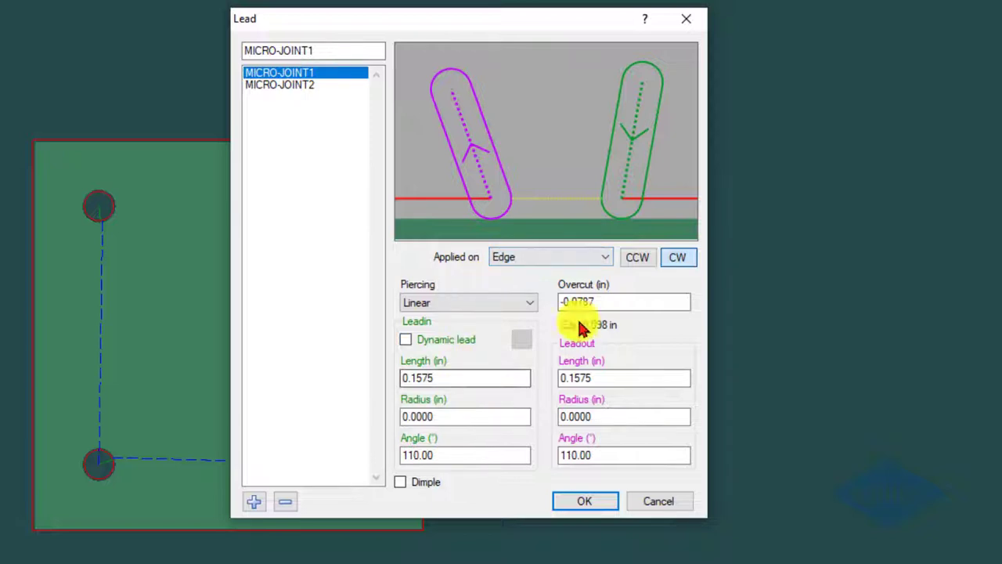
- Set MICRO-JOINT1's leadin and leadout angles to 90° and its overcut to -0.0500 in
click(622, 302)
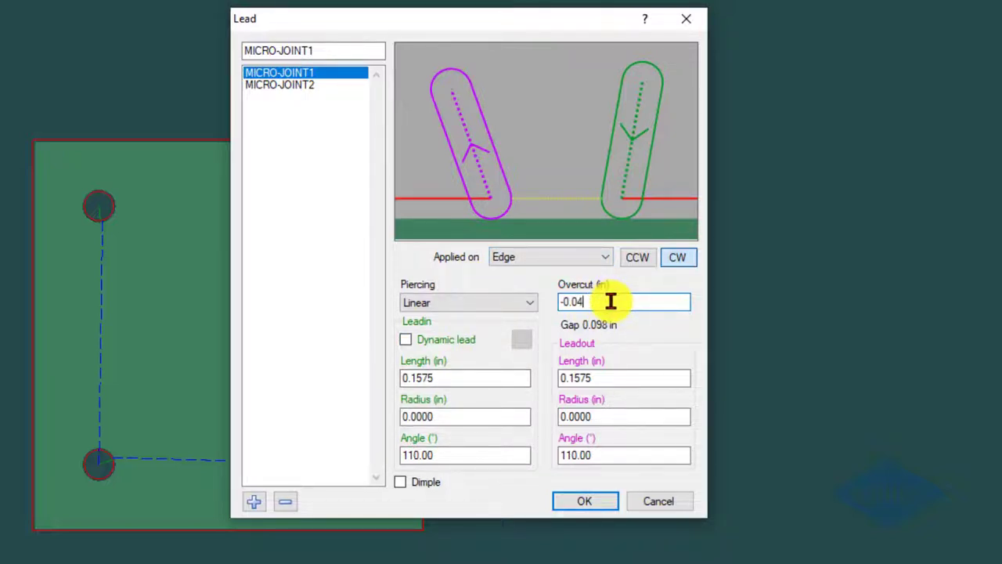
click(633, 376)
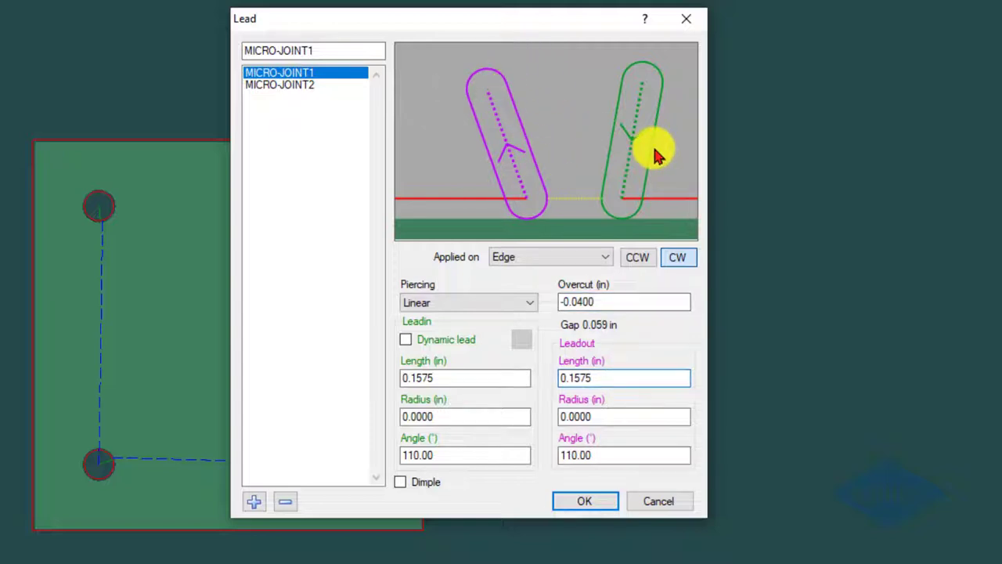
drag(459, 457, 304, 457)
text(0)
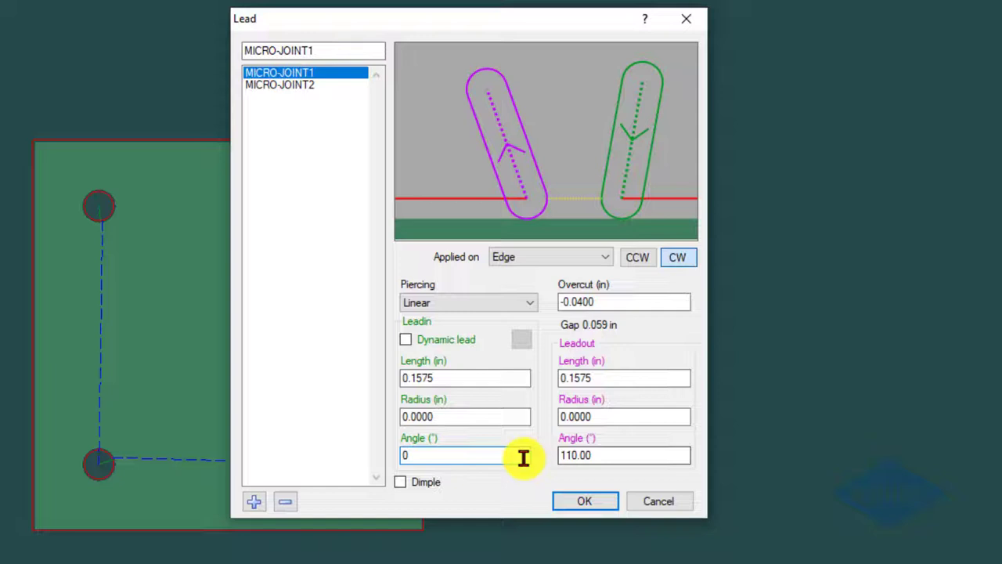
key(BackSpace)
text(90)
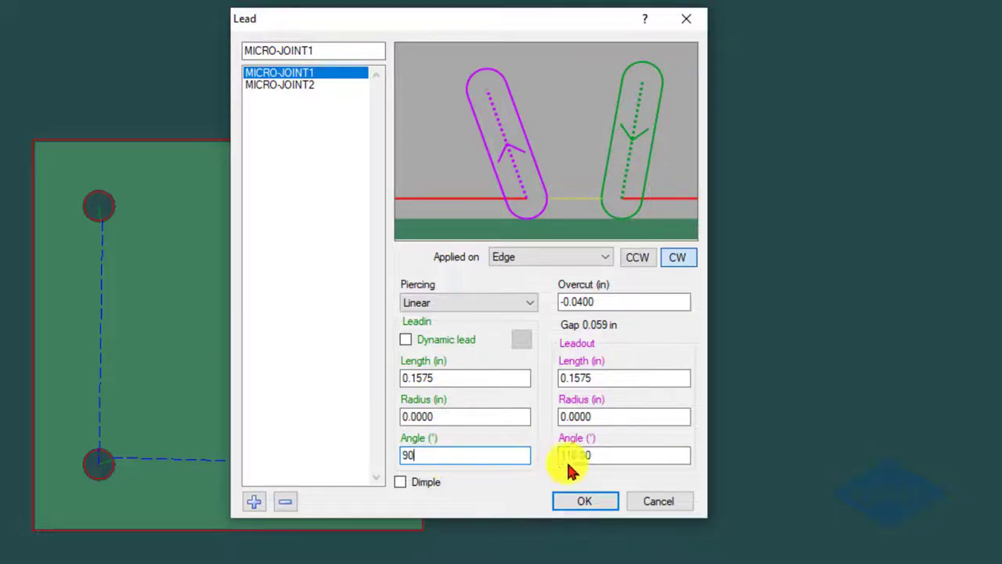
drag(611, 454, 505, 454)
text(90)
click(600, 417)
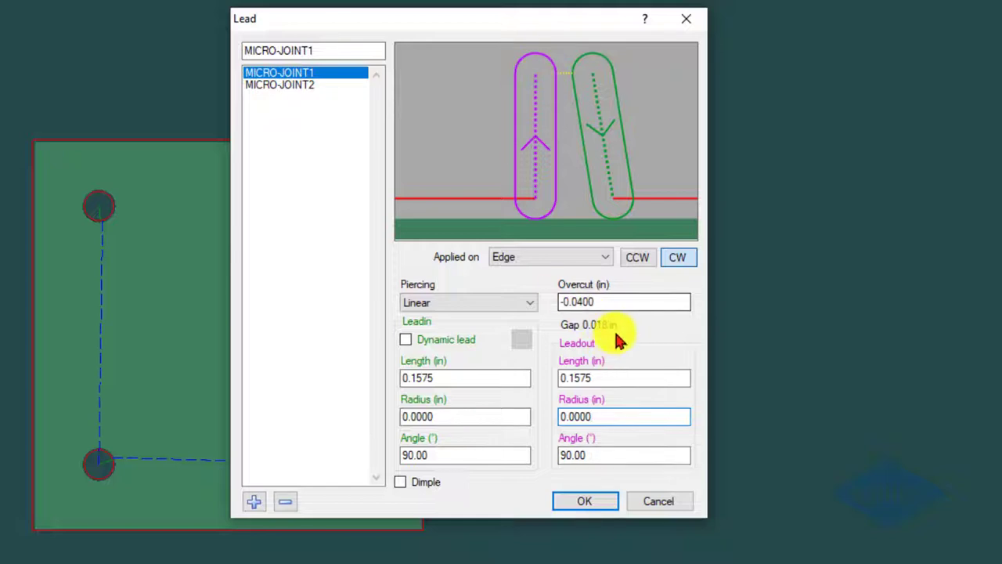
click(573, 301)
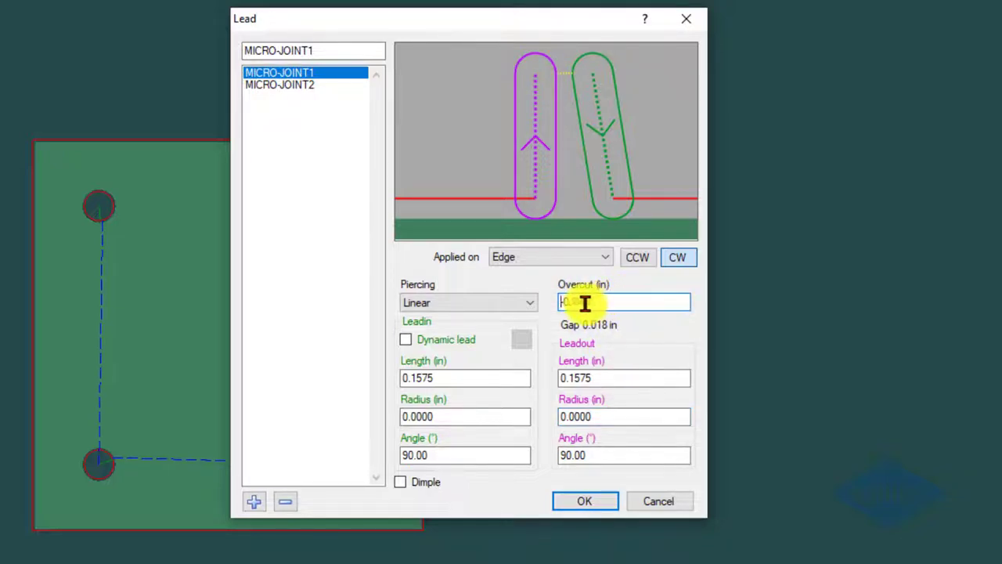
key(BackSpace)
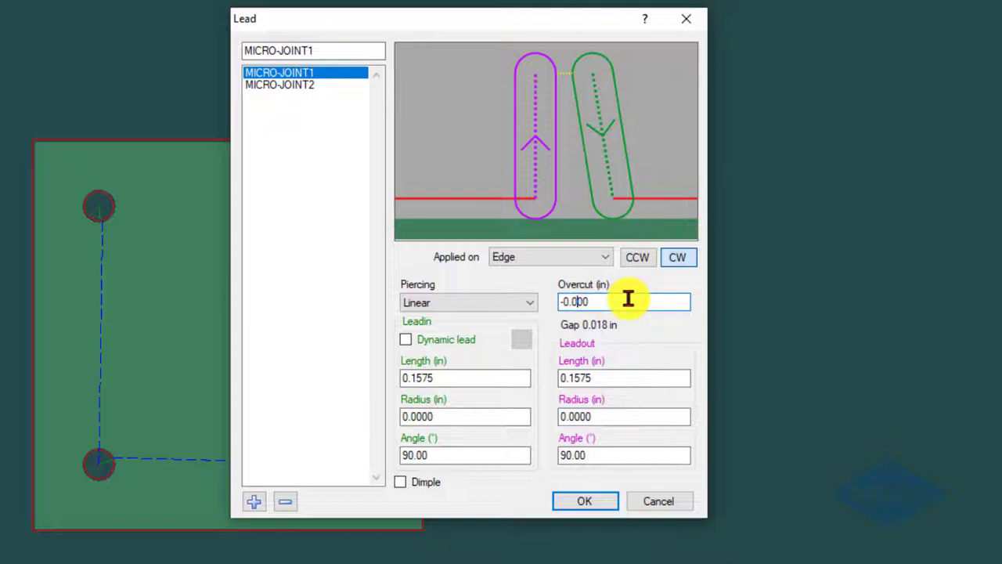
text(8)
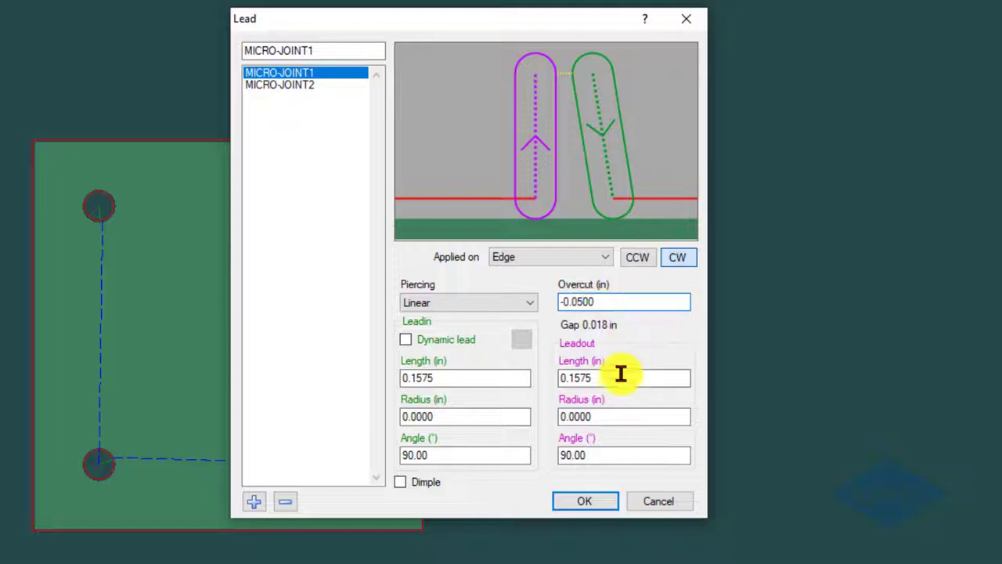
click(621, 374)
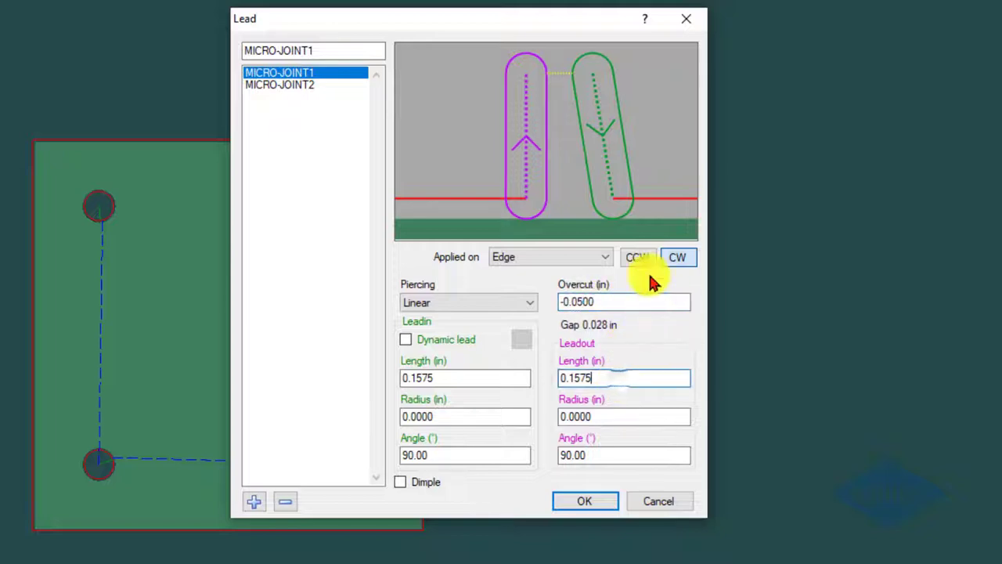
- Insert six MICRO-JOINT1 tabs along the left, bottom and right edges of the part
click(565, 501)
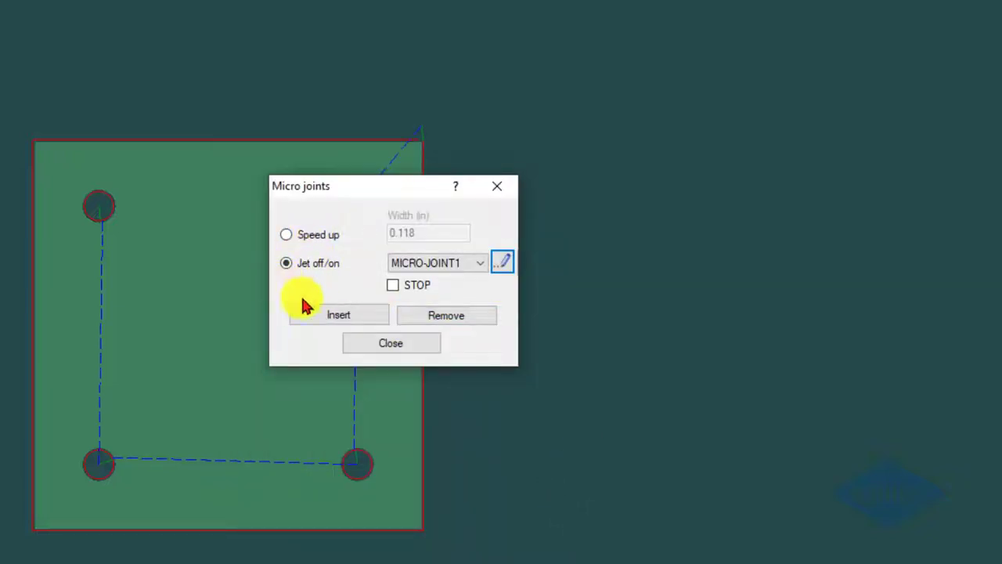
click(338, 317)
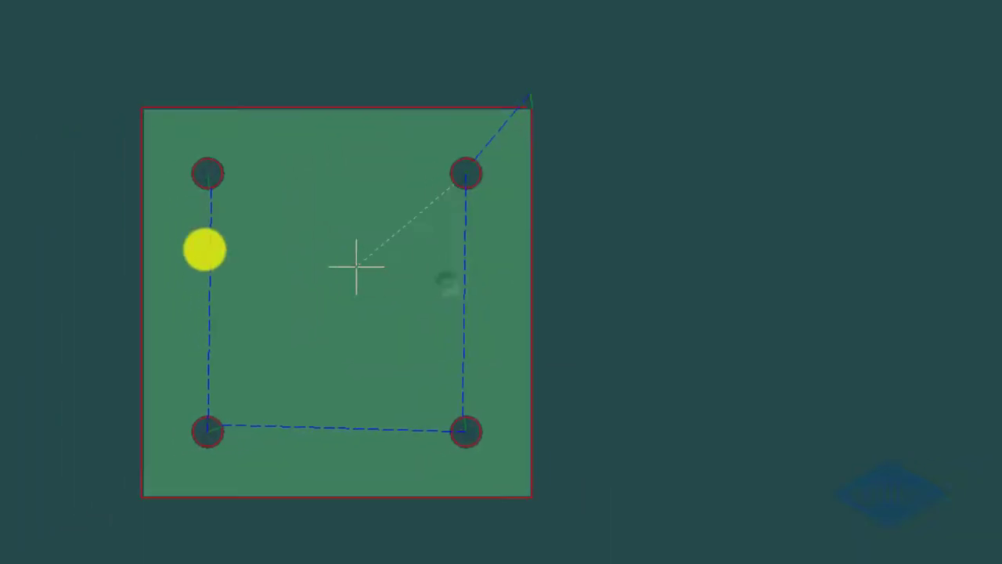
click(143, 187)
click(136, 319)
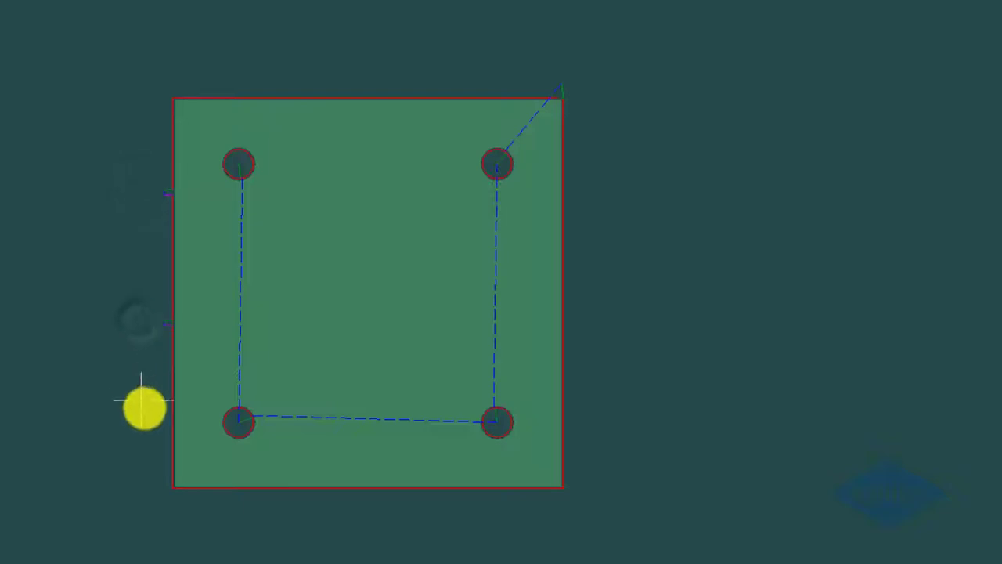
click(213, 514)
click(383, 524)
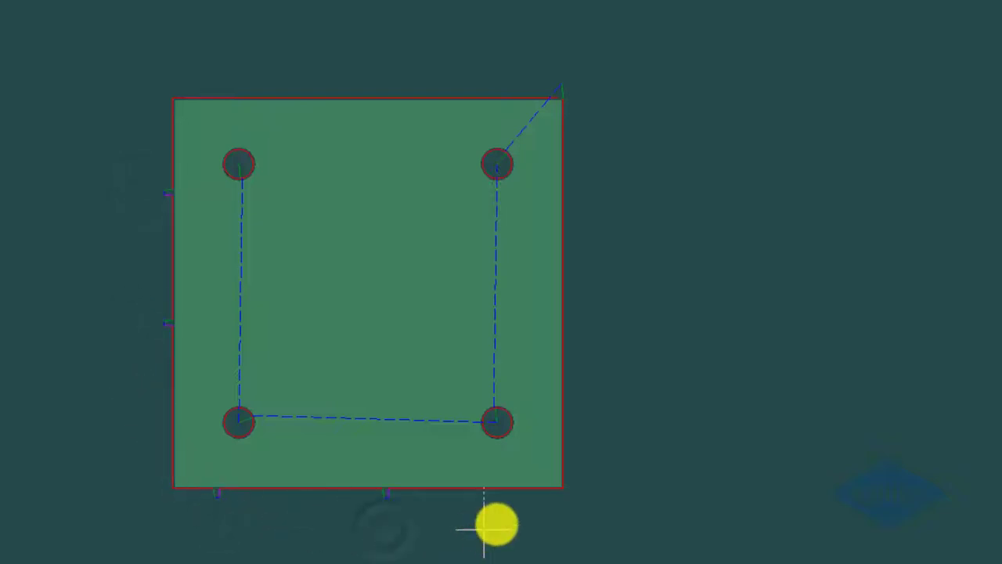
click(596, 441)
click(623, 241)
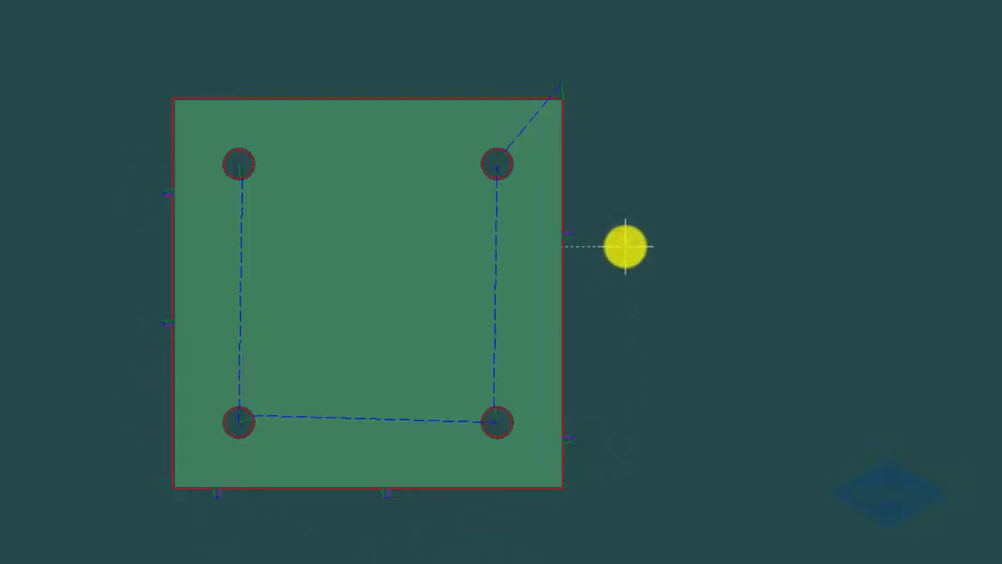
right_click(626, 246)
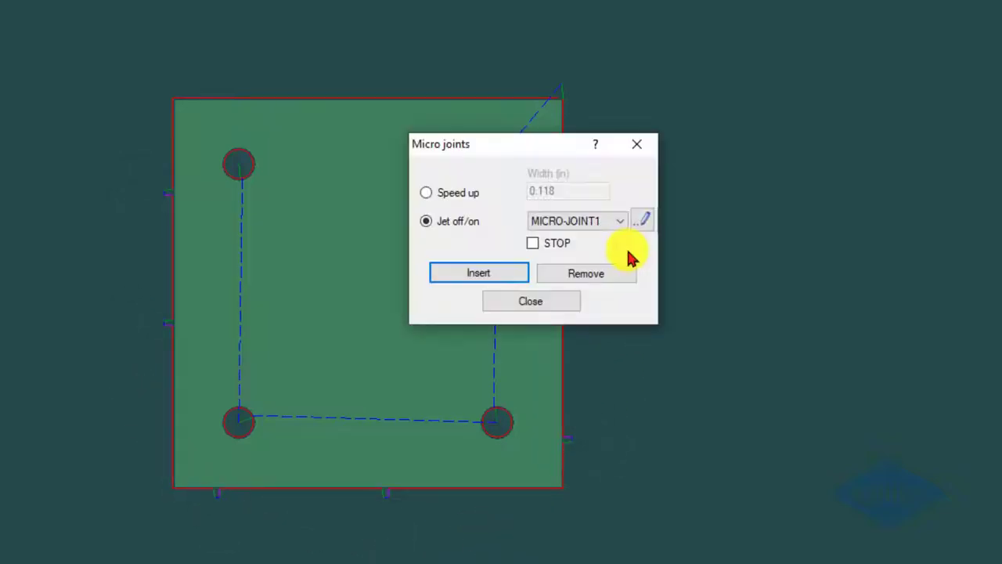
- Remove the upper-left and right-edge micro-joints, keeping only a few
click(593, 275)
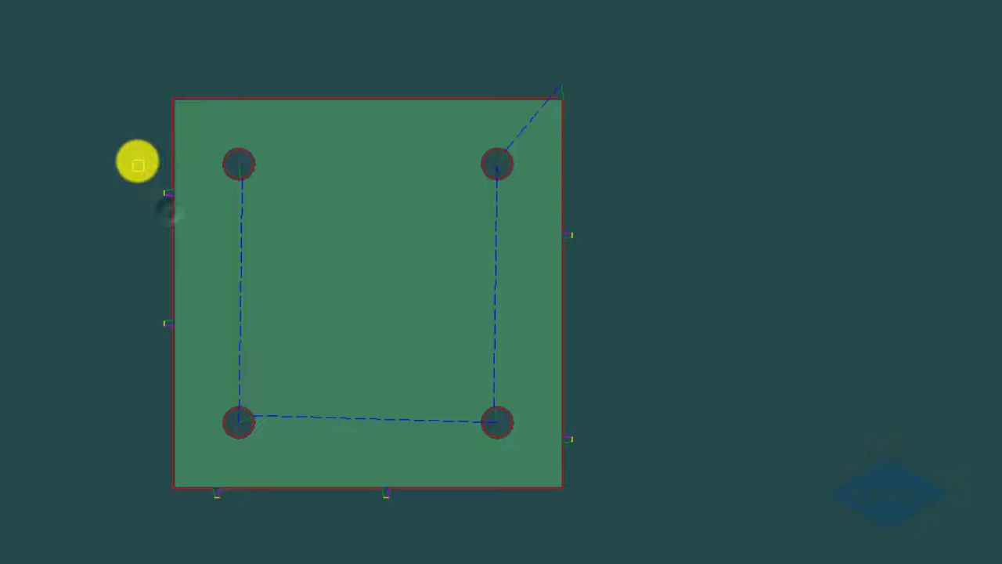
drag(134, 158, 205, 235)
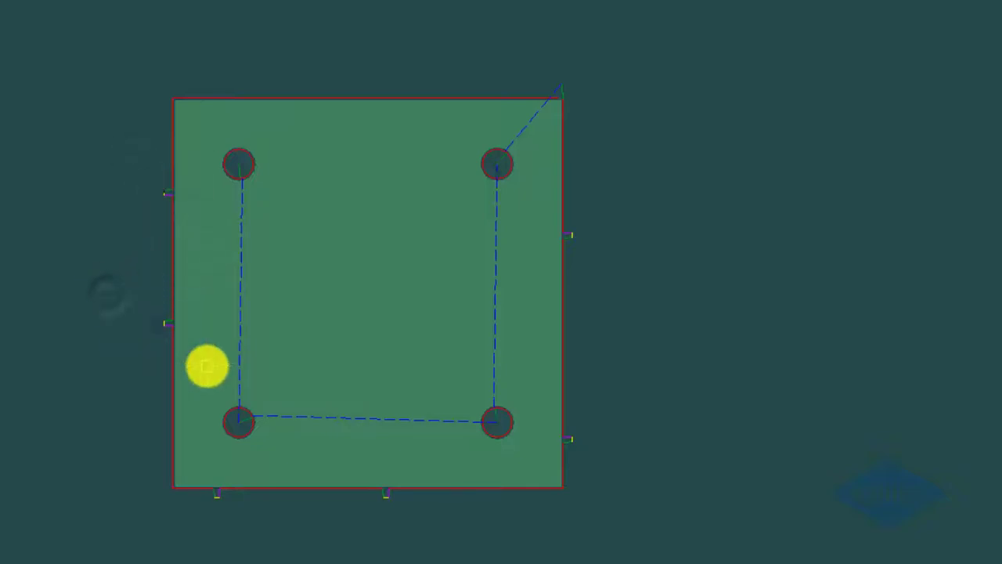
drag(532, 212, 618, 290)
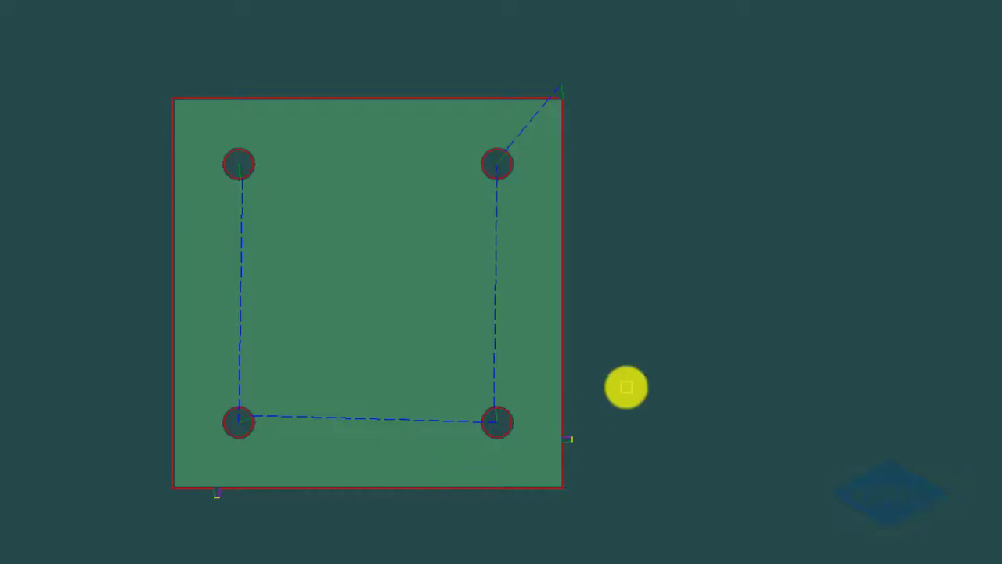
right_click(626, 387)
click(540, 302)
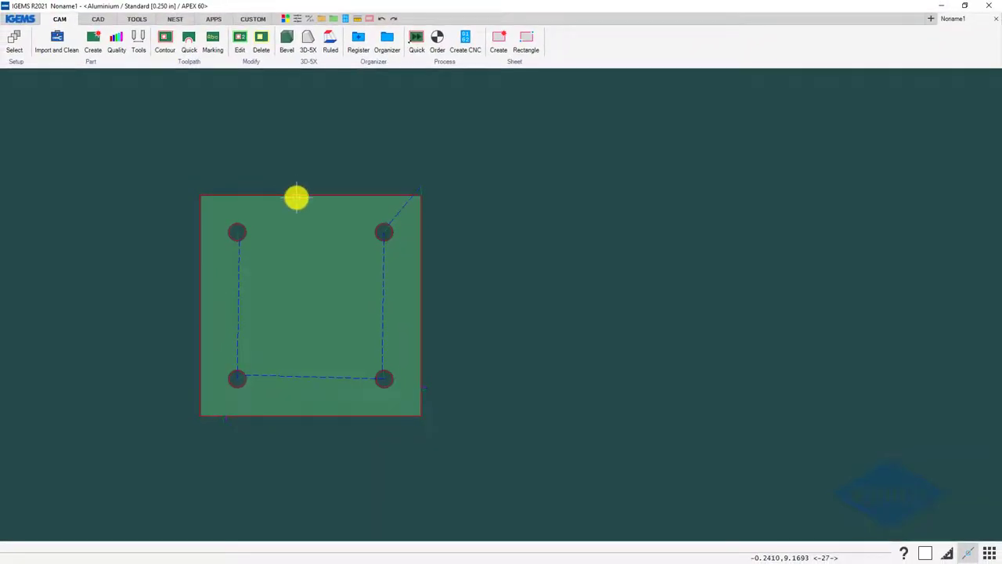
- Copy the square part and place the copy to the right of the original
click(296, 198)
key(ctrl+c)
click(298, 157)
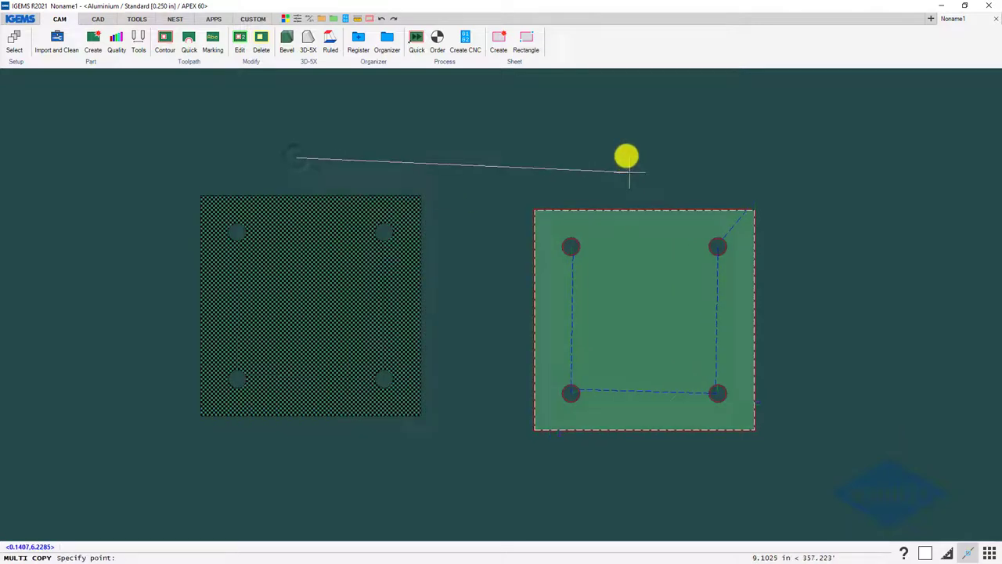
click(624, 150)
key(Escape)
- Erase the copy's toolpaths, leaving a bare holed part for 3D-5X Bevel
click(261, 39)
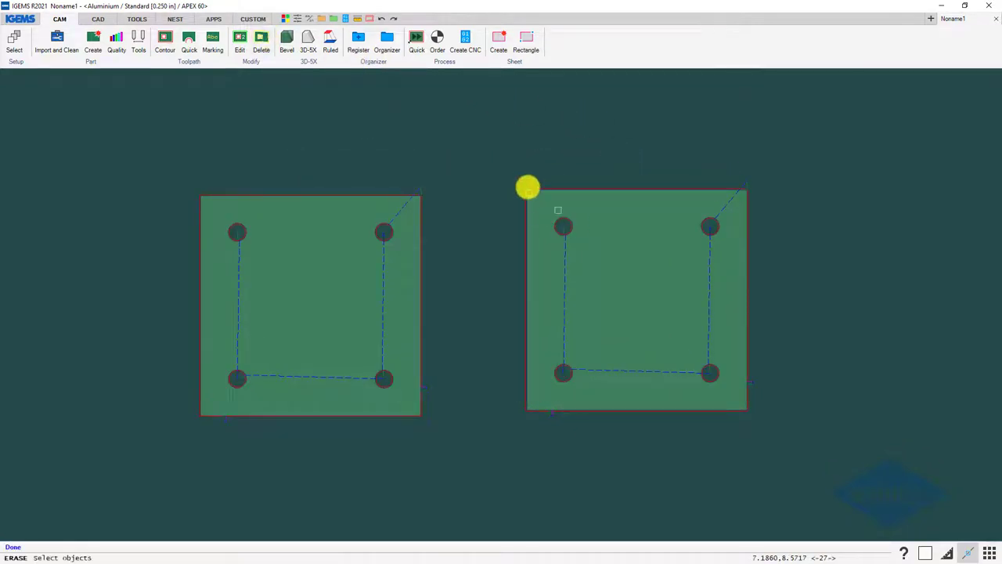
mouse_move(487, 135)
mouse_down()
mouse_move(601, 338)
mouse_move(802, 473)
mouse_move(801, 460)
mouse_up()
key(Return)
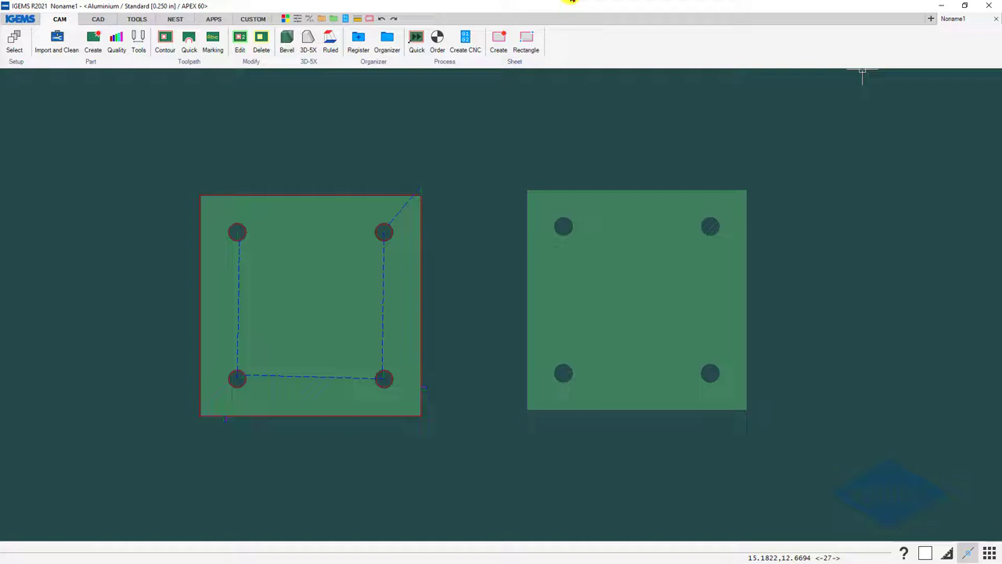
click(288, 41)
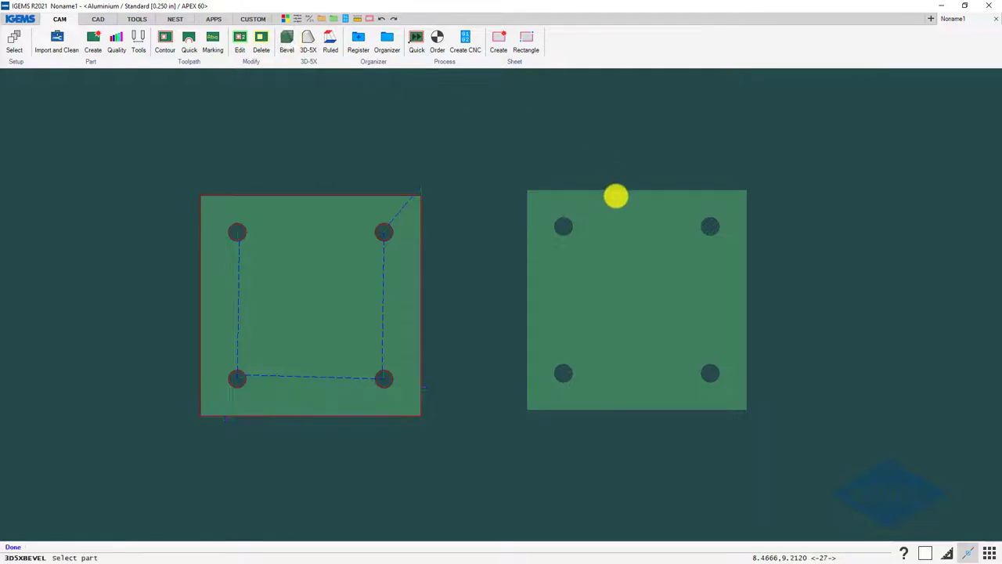
- Pick the right plate for 3D-5X and auto-detect all its curves
click(615, 190)
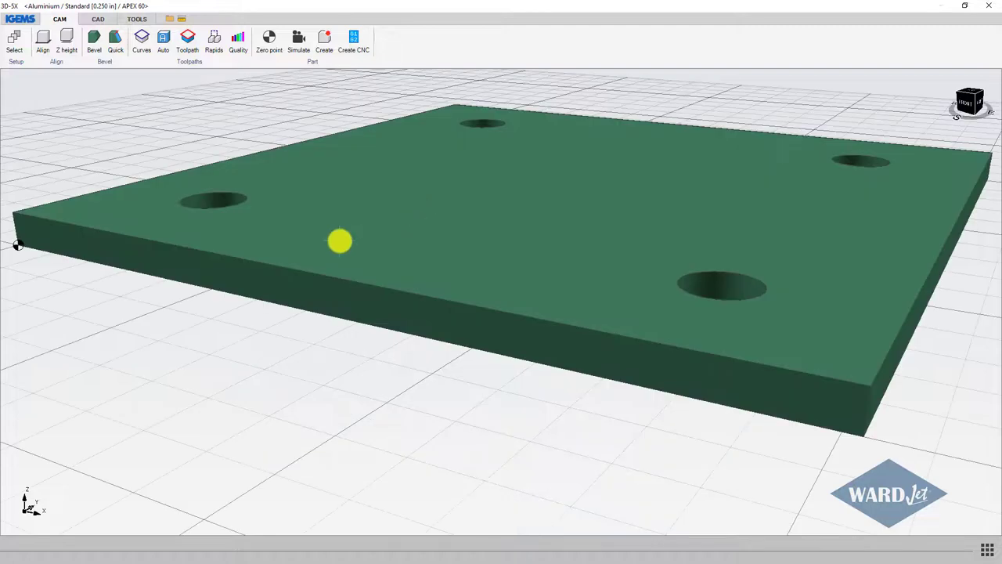
click(142, 39)
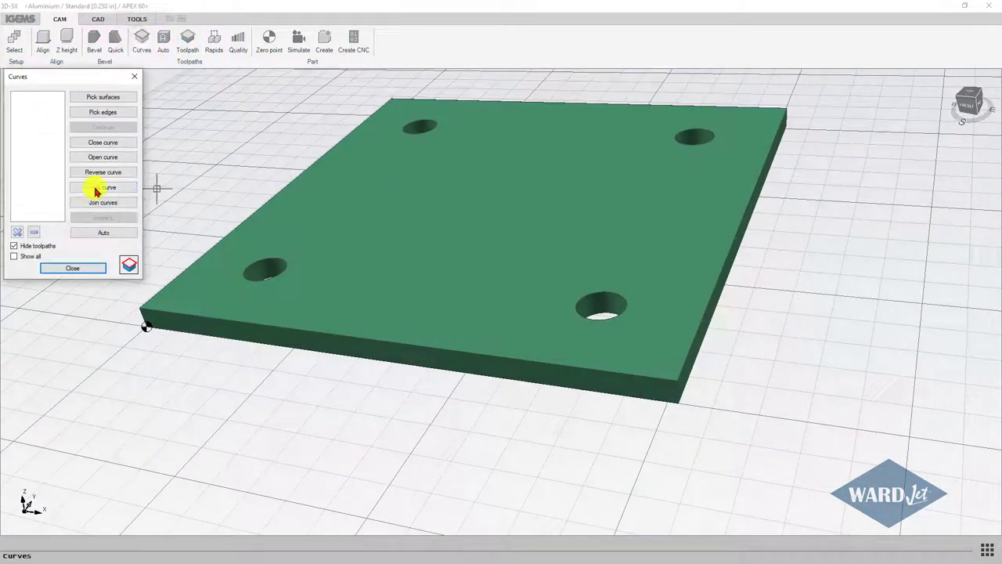
click(102, 234)
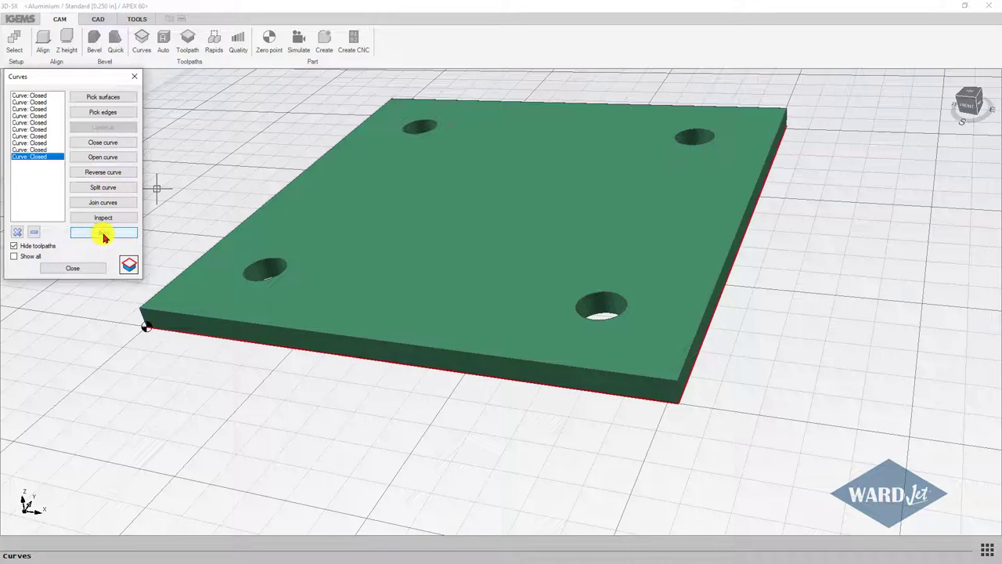
click(127, 266)
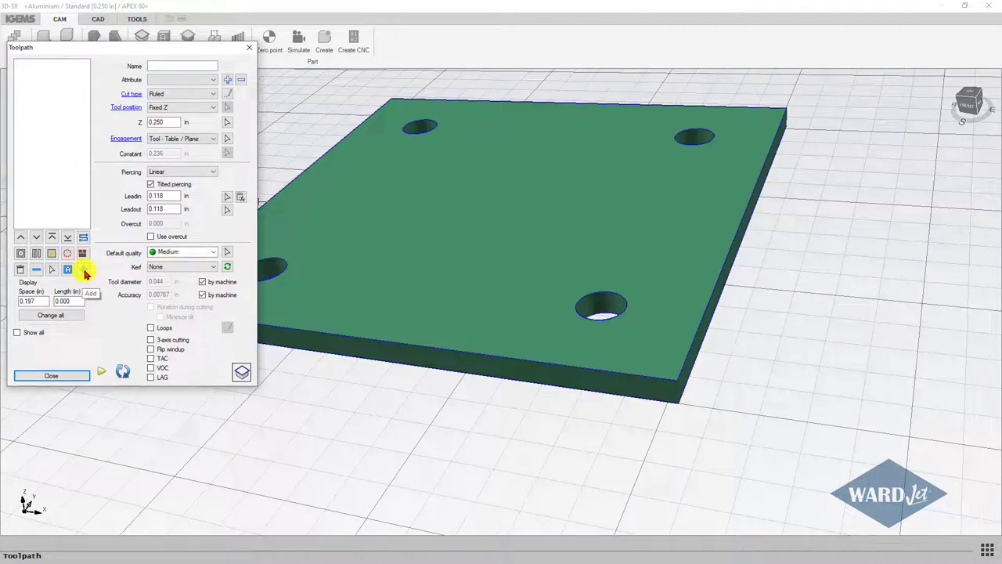
- Add a new ruled toolpath, CUT 0, along the plate's lower outer edge curve
click(84, 272)
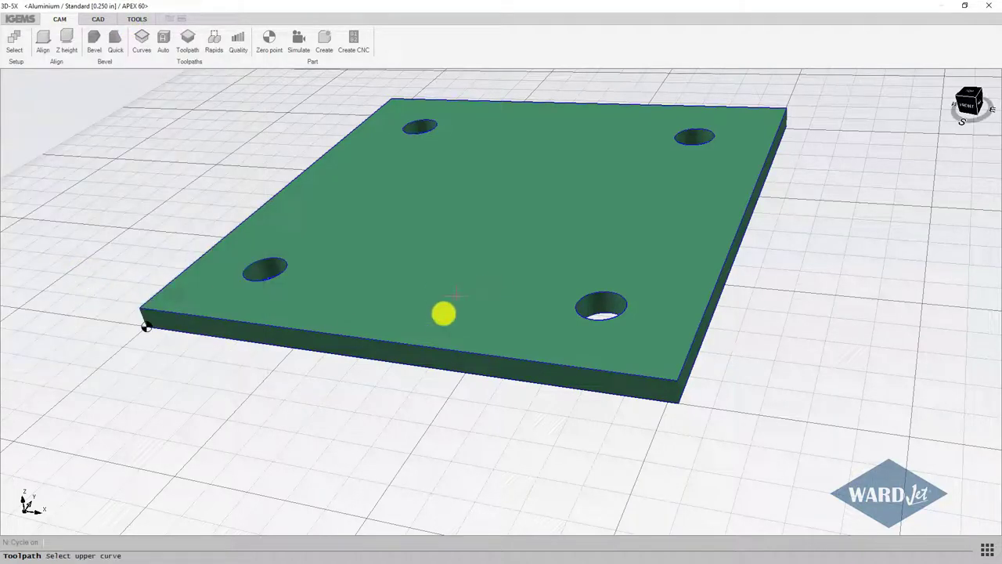
click(433, 349)
middle_drag(399, 291, 656, 269)
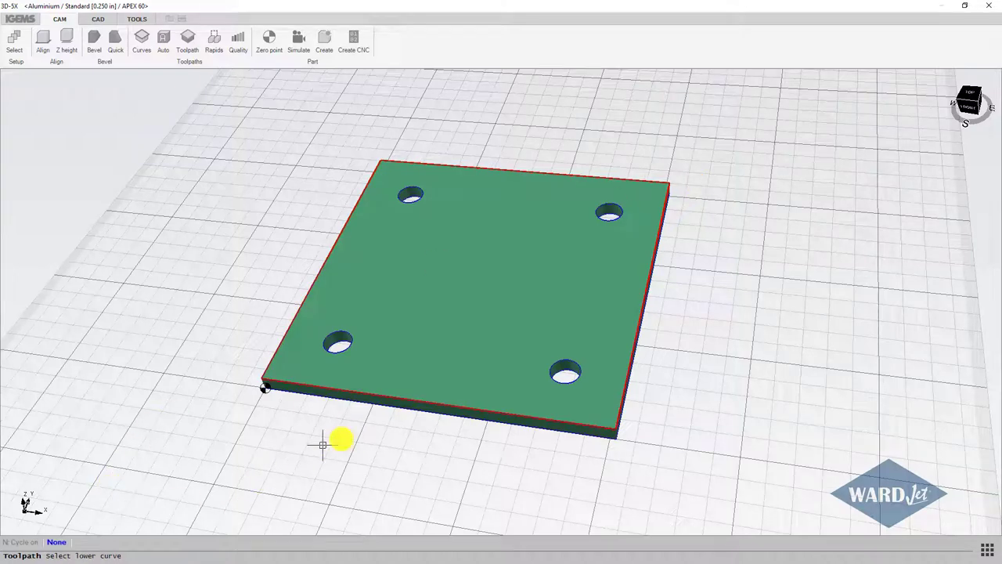
click(371, 405)
scroll(635, 289, up, 5)
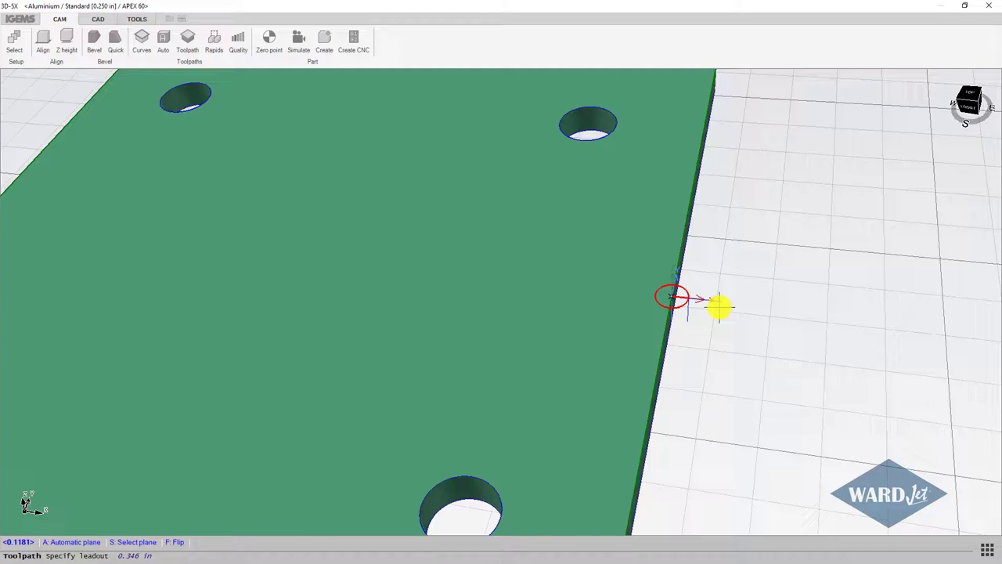
scroll(716, 297, up, 3)
- Finish CUT 0 with its lead-out point and turn on Use overcut
click(702, 286)
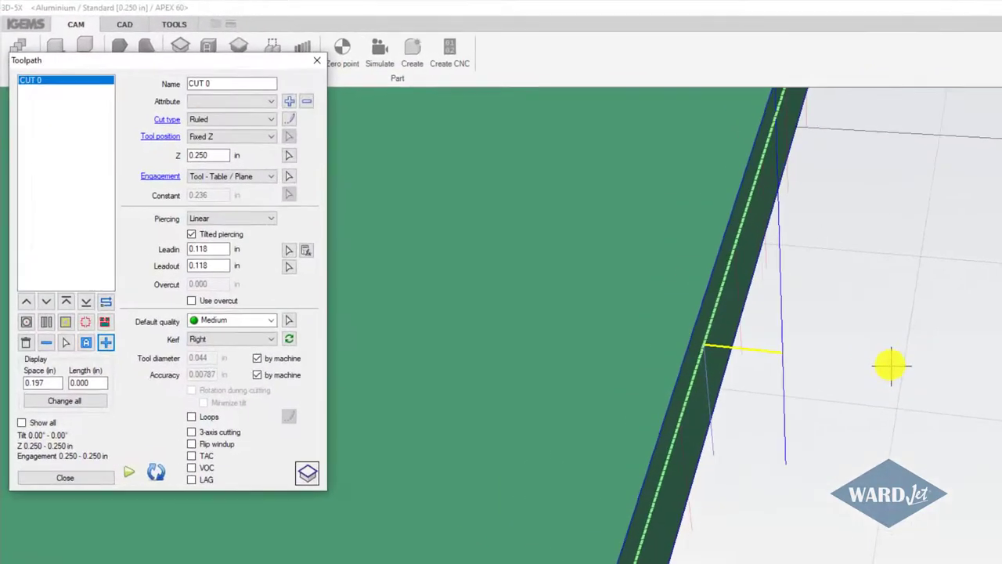
scroll(700, 380, down, 4)
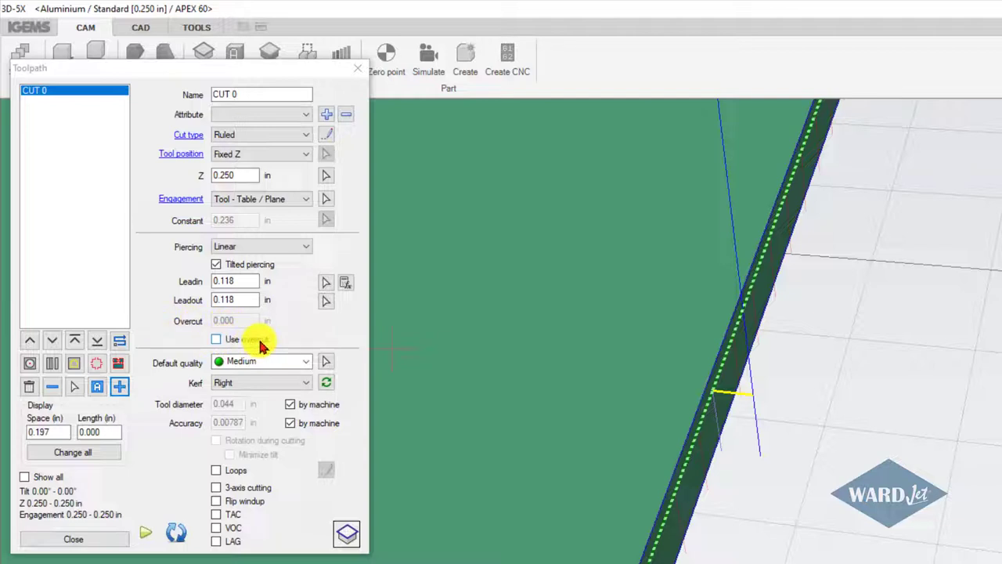
click(218, 344)
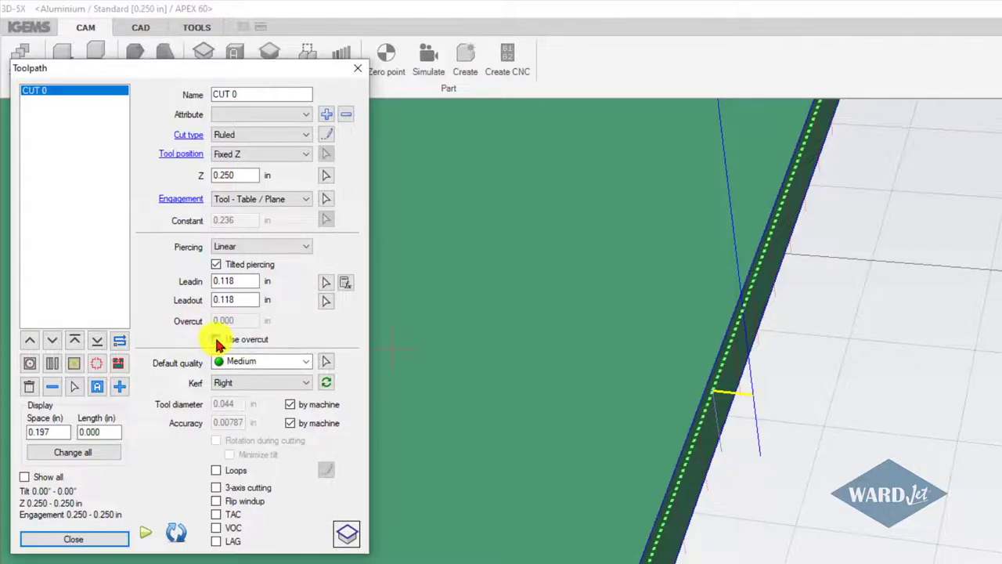
drag(249, 320, 197, 320)
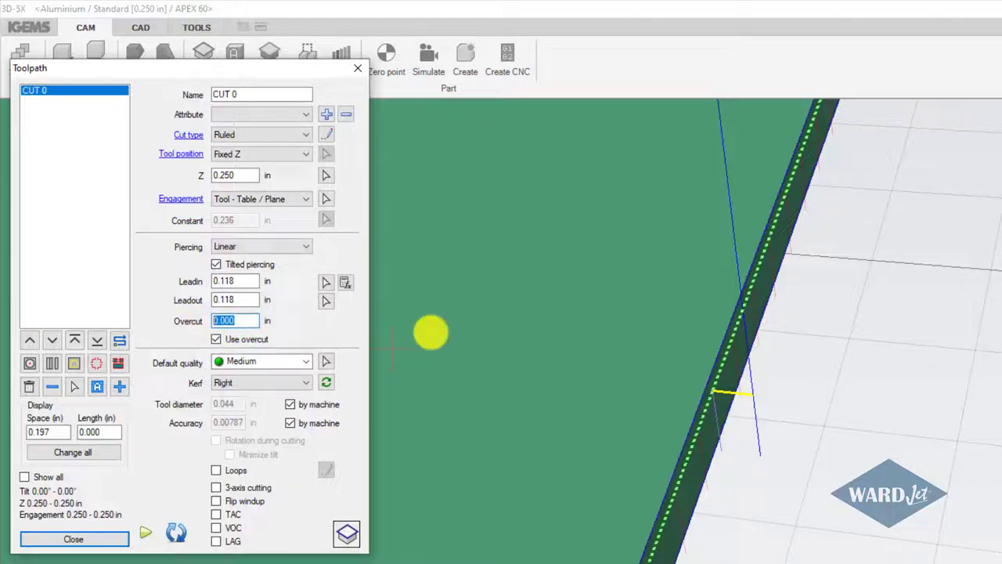
middle_drag(676, 355, 717, 428)
drag(250, 320, 157, 338)
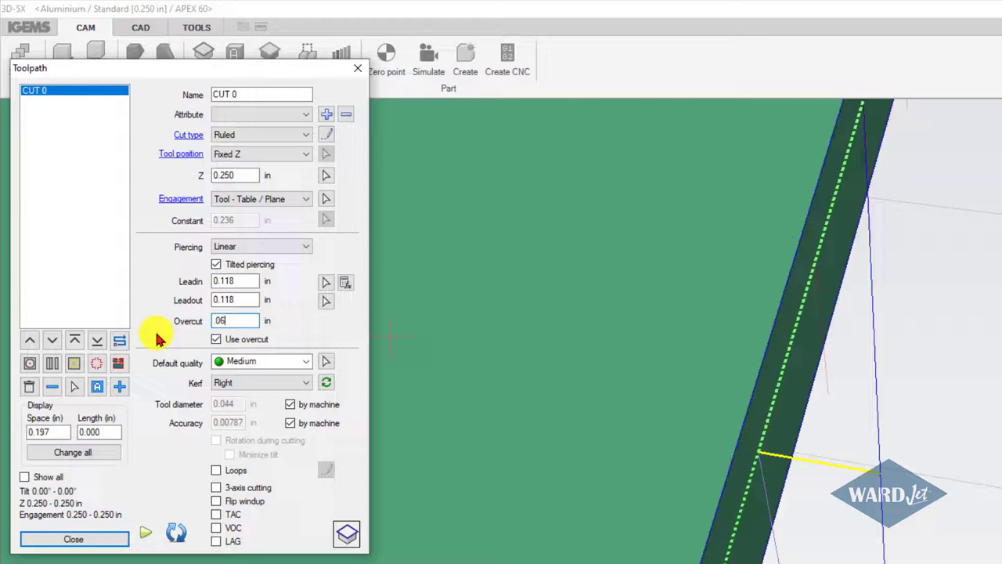
click(245, 299)
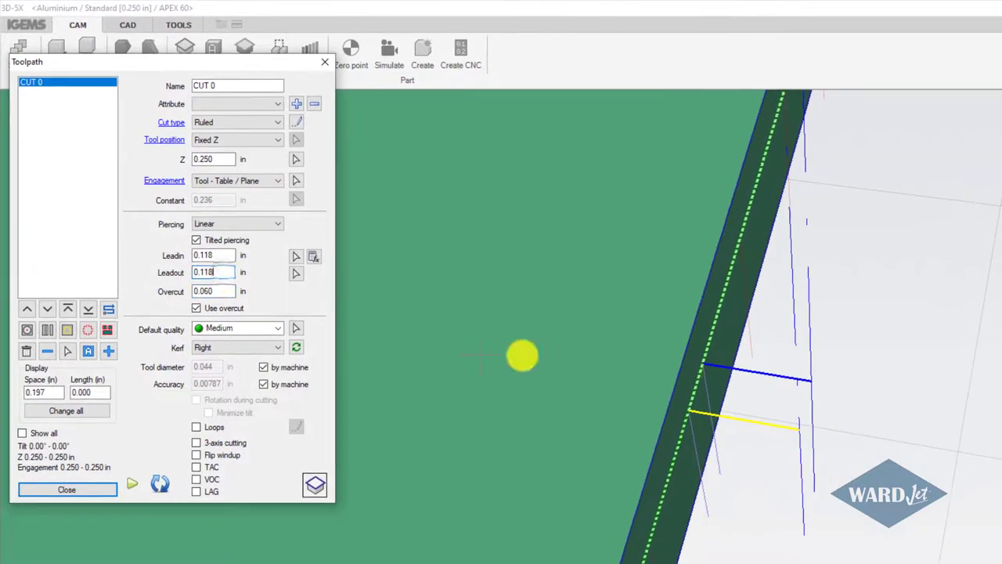
- Set CUT 0's overcut to -0.06 in so the cut ends short
middle_drag(573, 388, 771, 423)
middle_drag(702, 385, 731, 375)
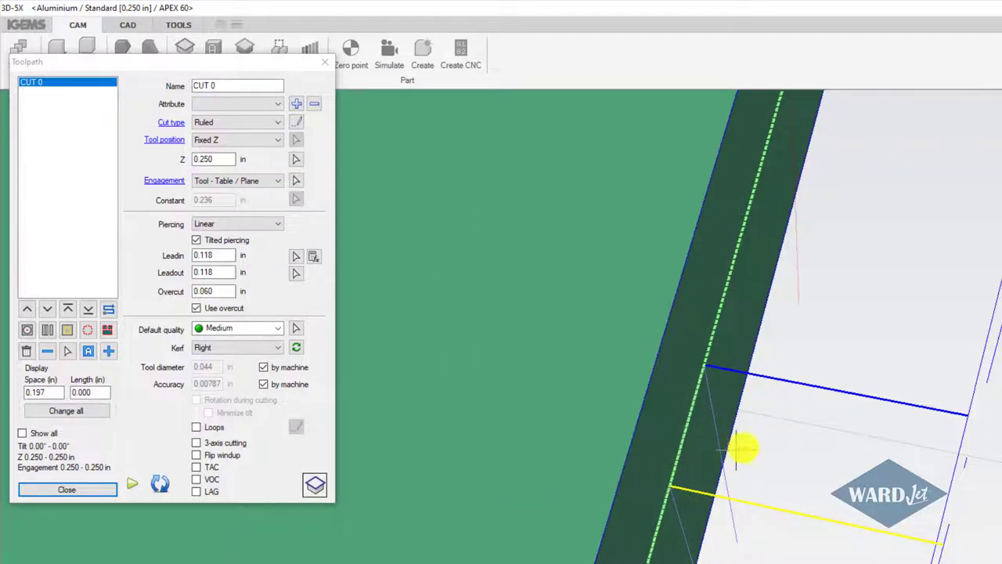
click(196, 309)
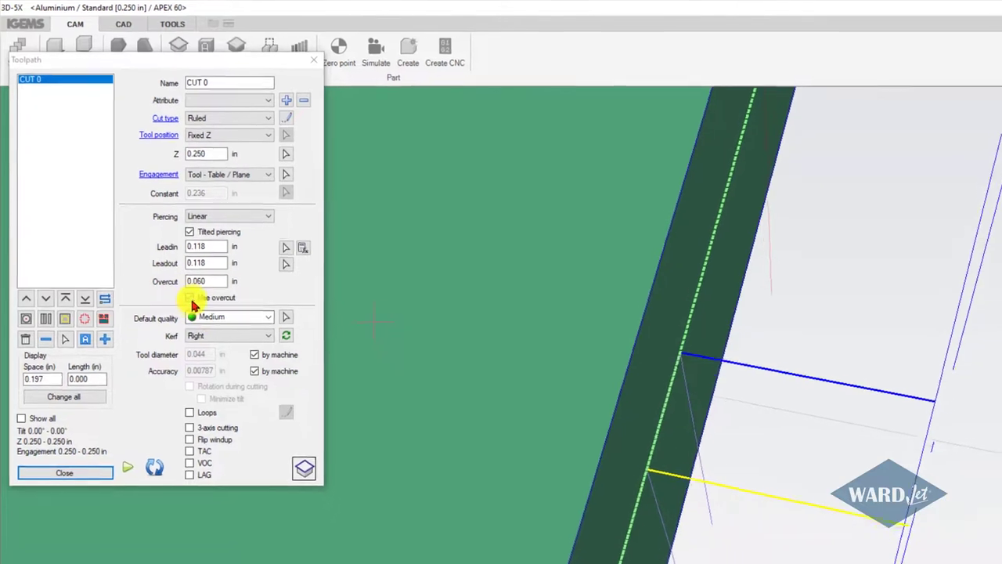
drag(227, 281, 143, 279)
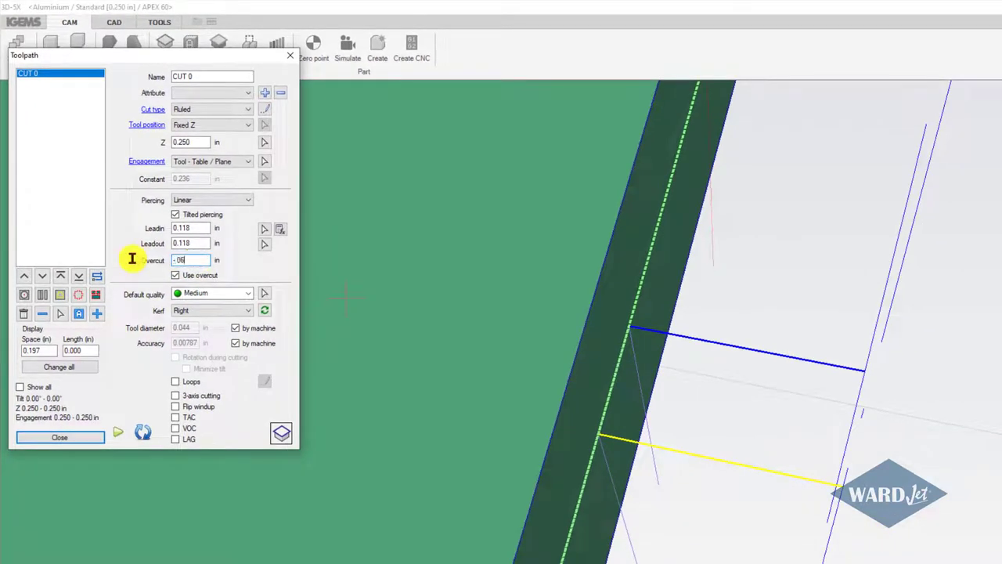
text(-.06)
middle_drag(533, 316, 801, 365)
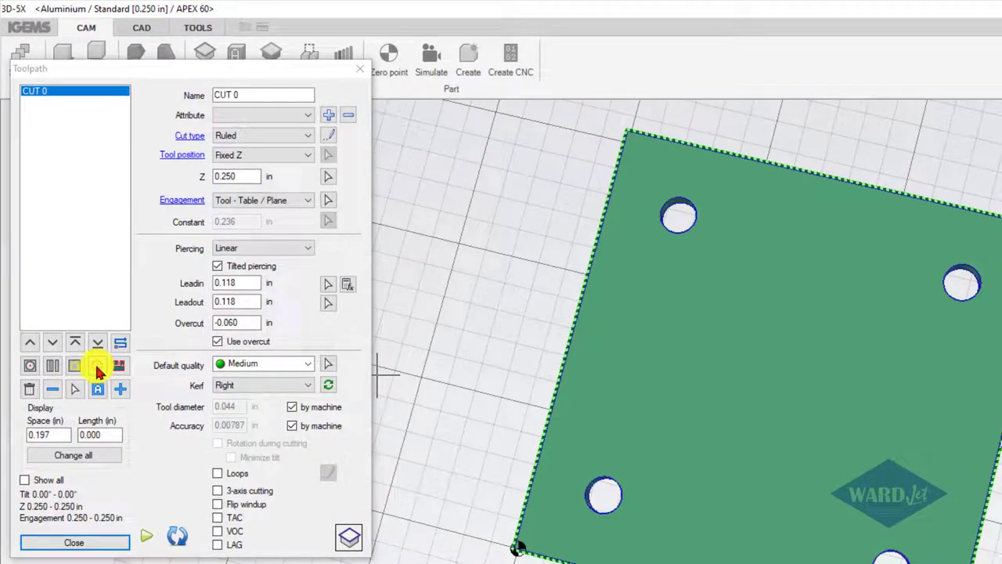
- Set the microjoints to jet off/on type with 0.025 in width
click(98, 371)
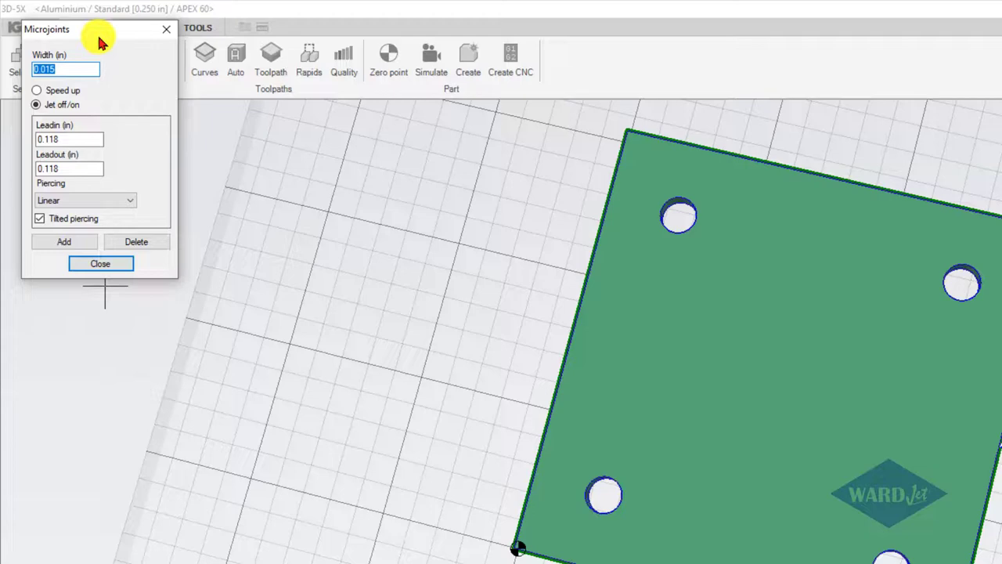
drag(98, 39, 557, 298)
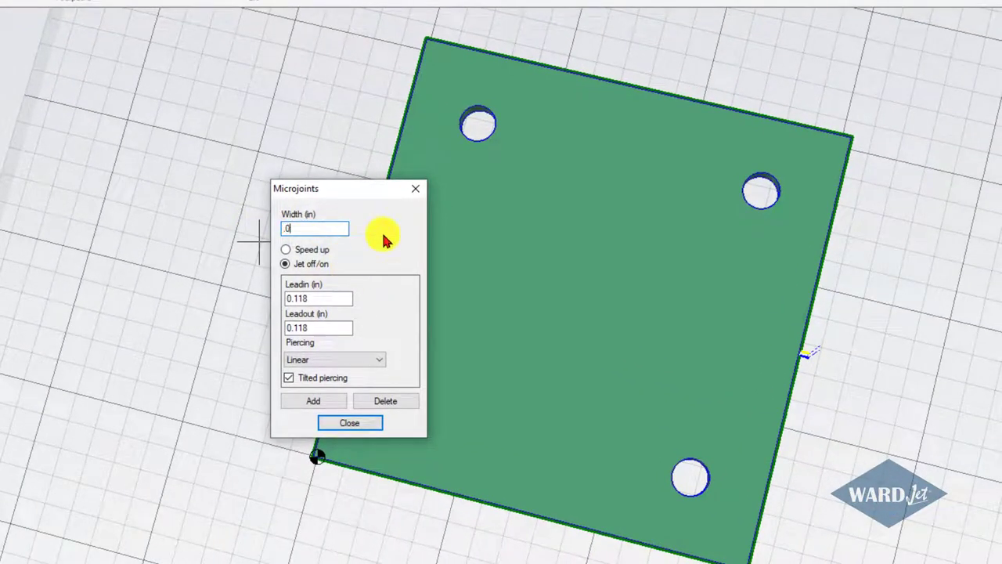
click(285, 264)
double_click(296, 298)
double_click(297, 328)
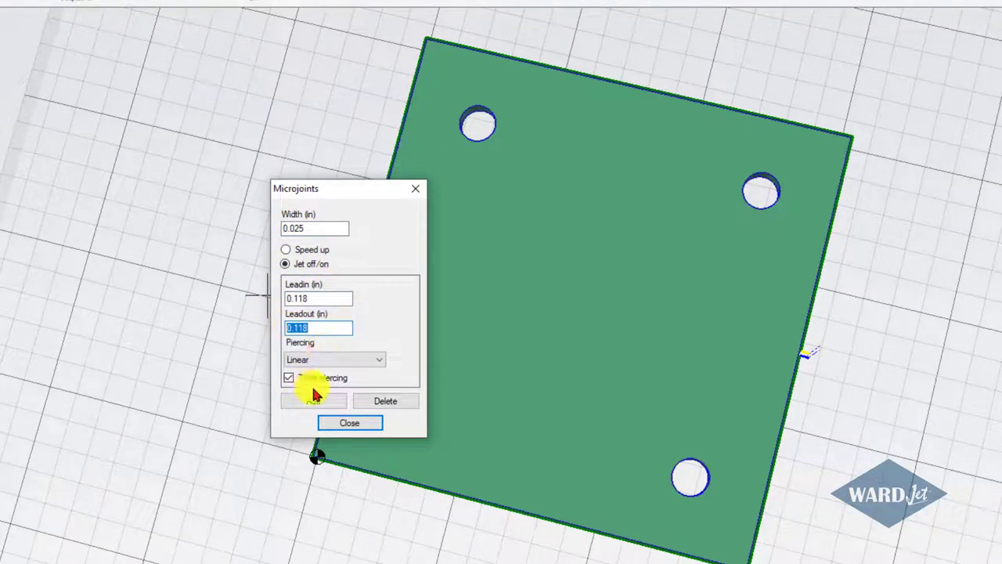
- Add microjoints on the plate's left, top and bottom edges
click(328, 407)
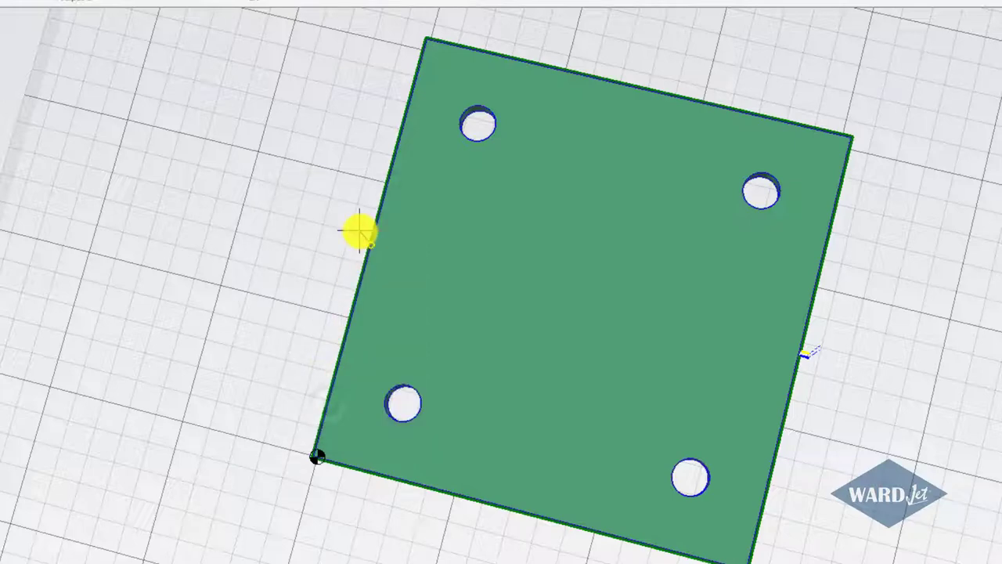
click(359, 230)
click(637, 81)
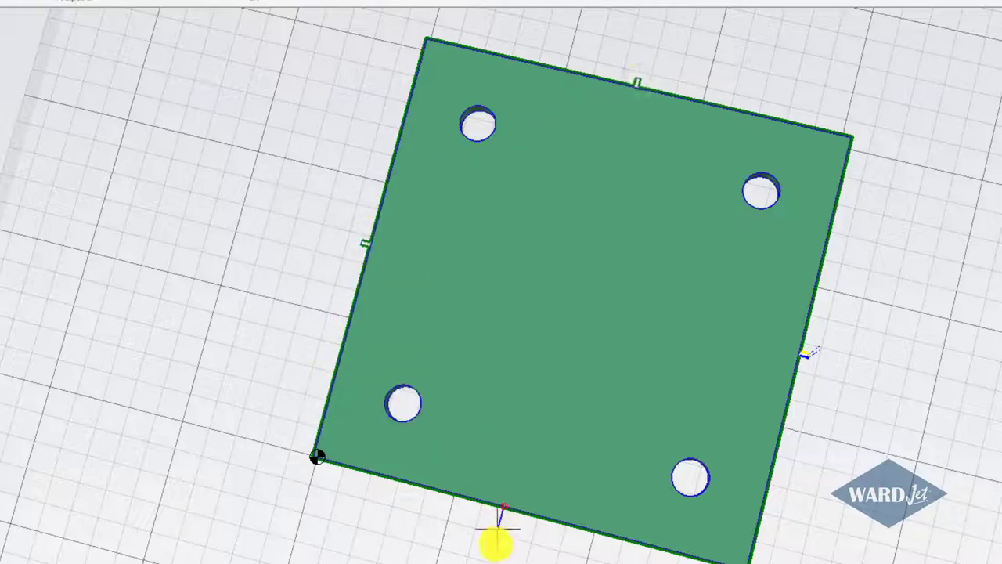
click(491, 543)
scroll(512, 463, up, 3)
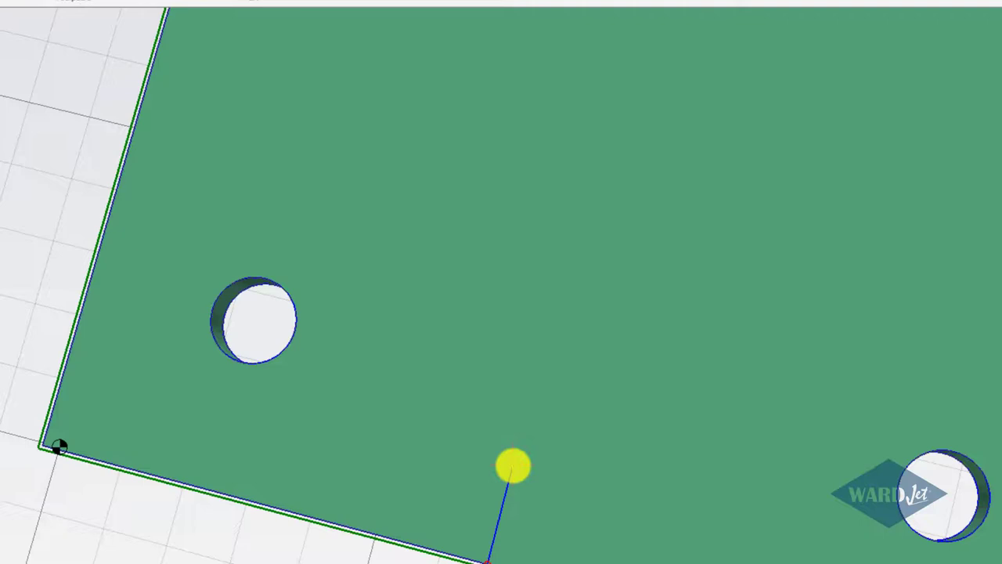
middle_drag(512, 464, 535, 347)
scroll(509, 400, up, 2)
scroll(509, 400, down, 6)
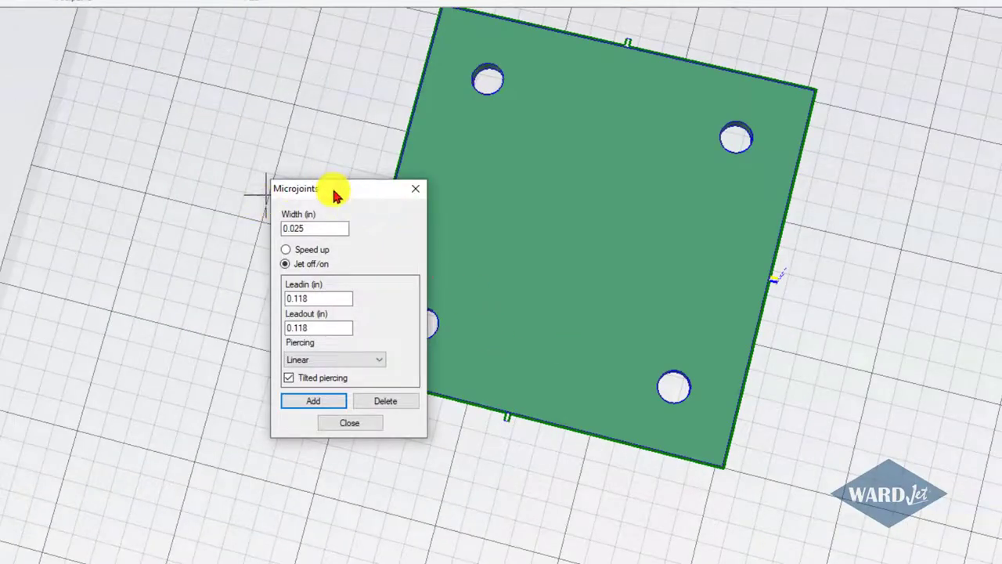
drag(336, 191, 236, 165)
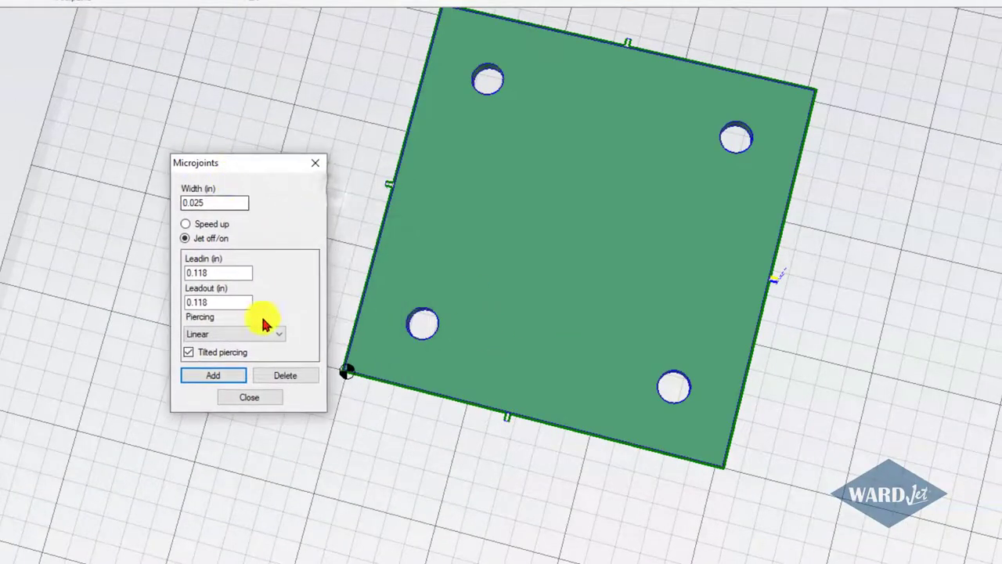
- Delete the left and top microjoints, keeping the bottom one
click(286, 376)
scroll(386, 191, up, 5)
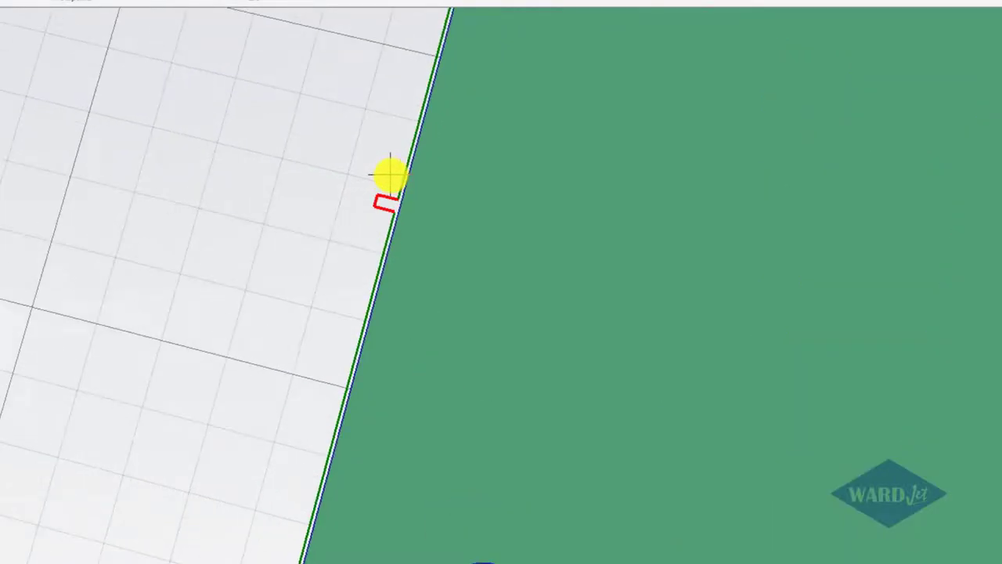
scroll(389, 232, down, 6)
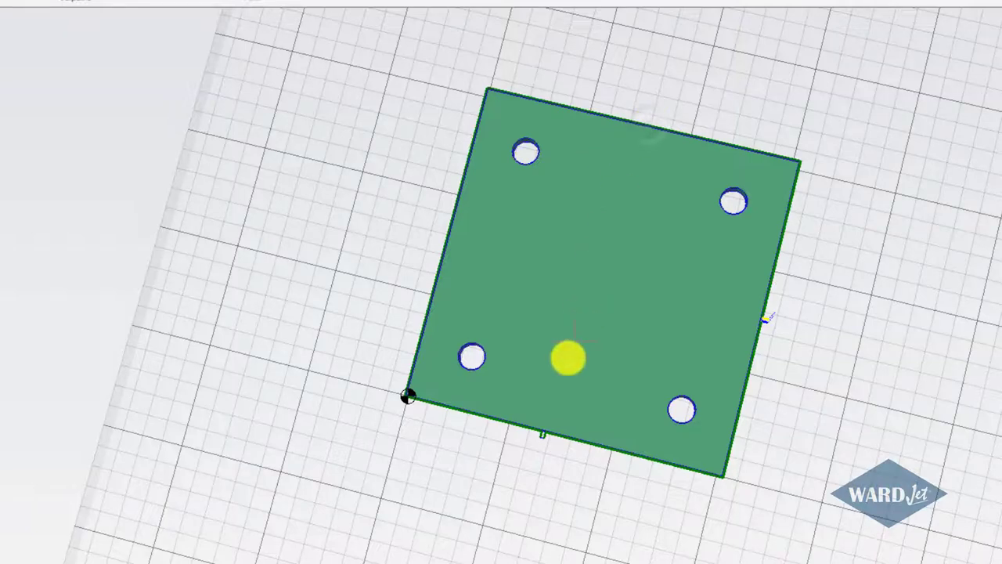
middle_drag(561, 355, 535, 291)
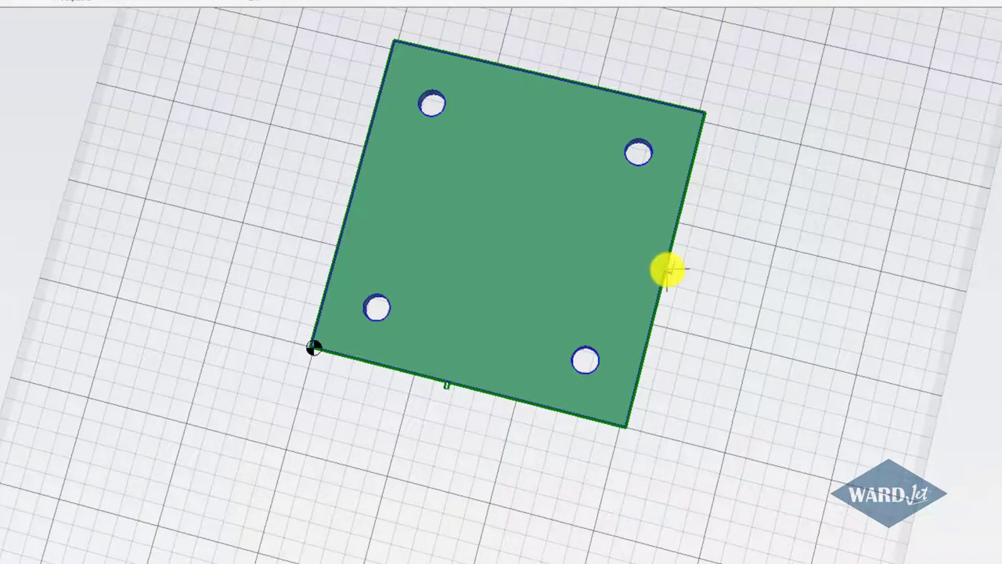
scroll(666, 270, up, 4)
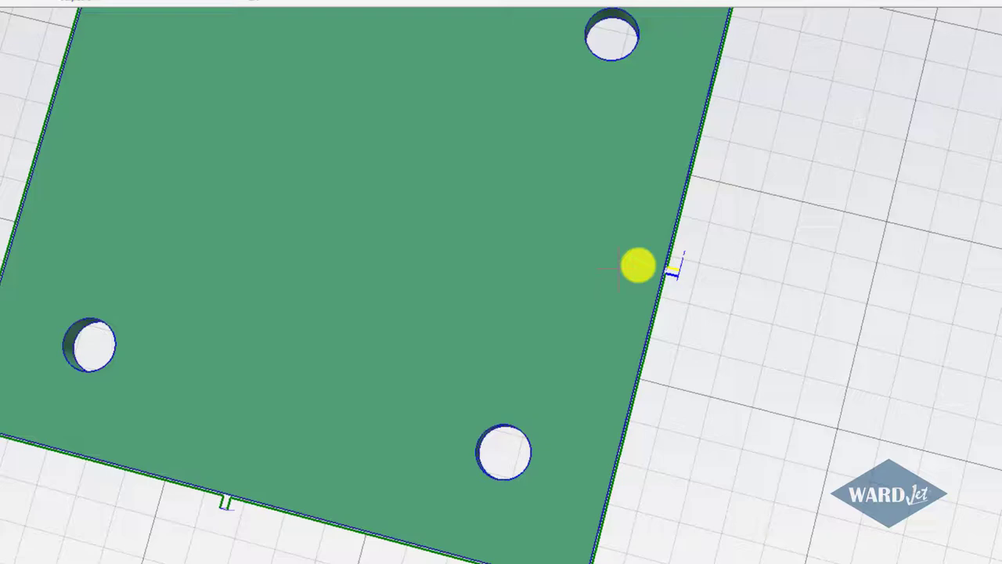
scroll(666, 268, up, 5)
scroll(666, 269, down, 5)
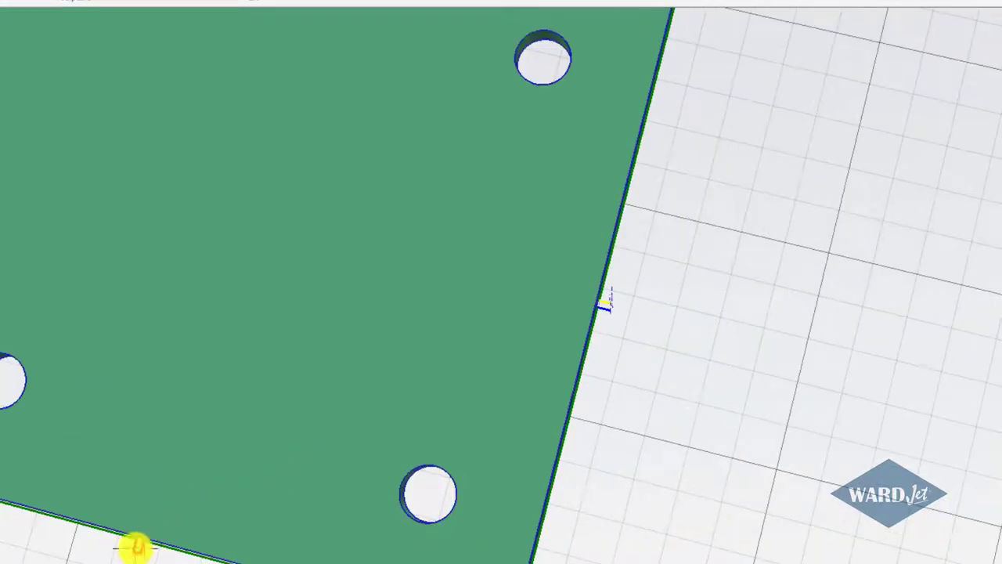
- Close the microjoint settings and change CUT 0's overcut to -0.08 in
click(137, 548)
click(248, 397)
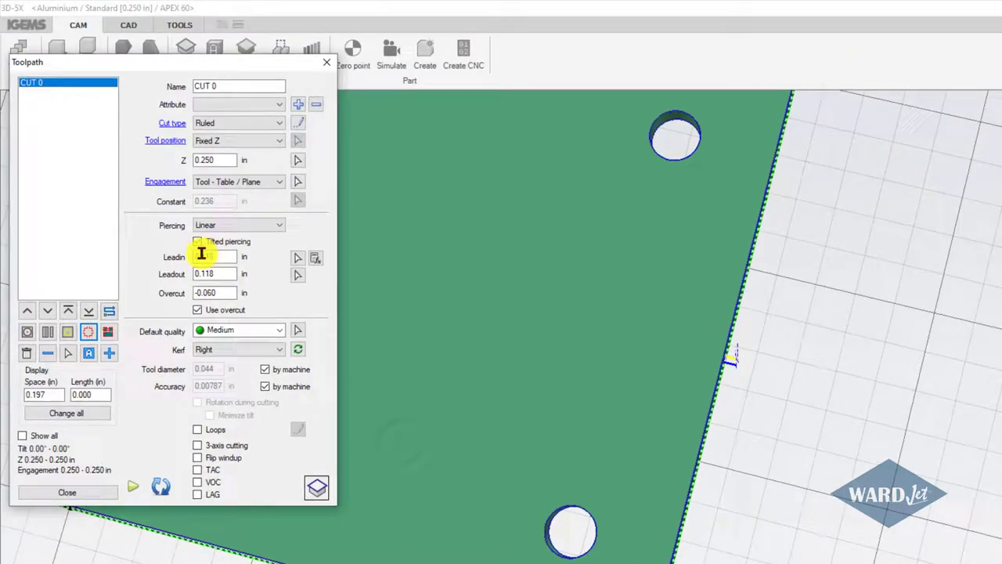
click(197, 241)
drag(151, 62, 221, 92)
drag(297, 322, 256, 323)
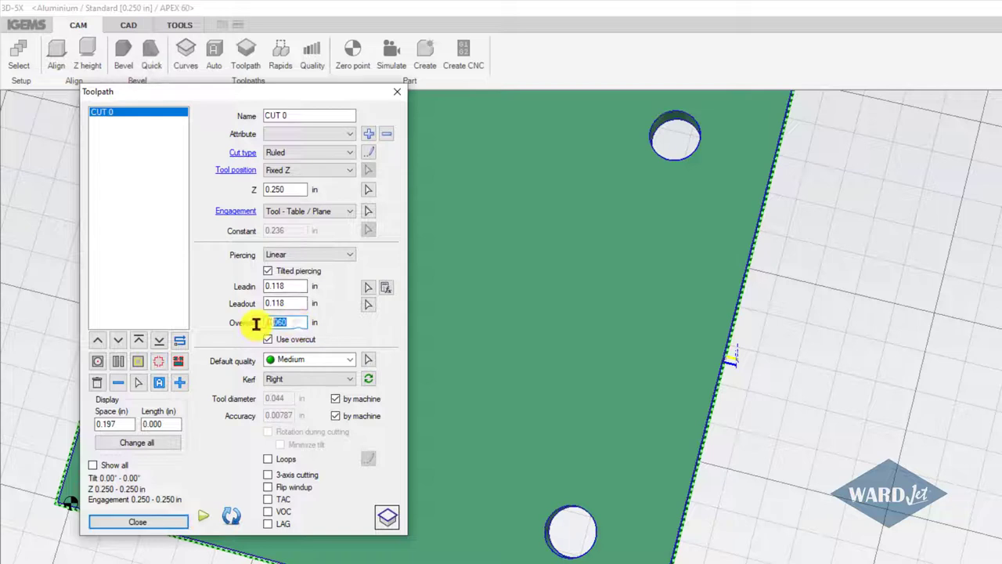
scroll(673, 356, up, 3)
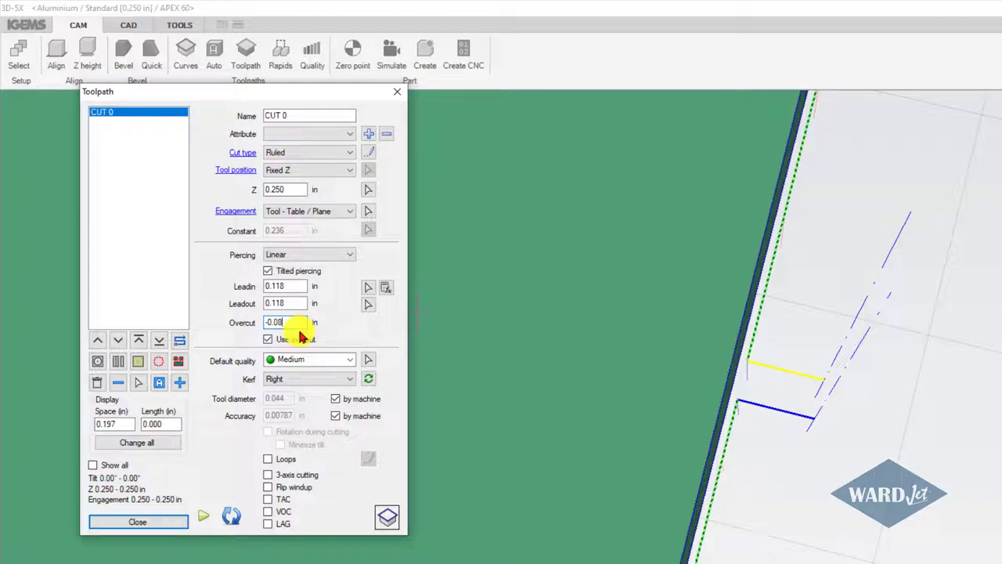
text(-0.08)
click(298, 304)
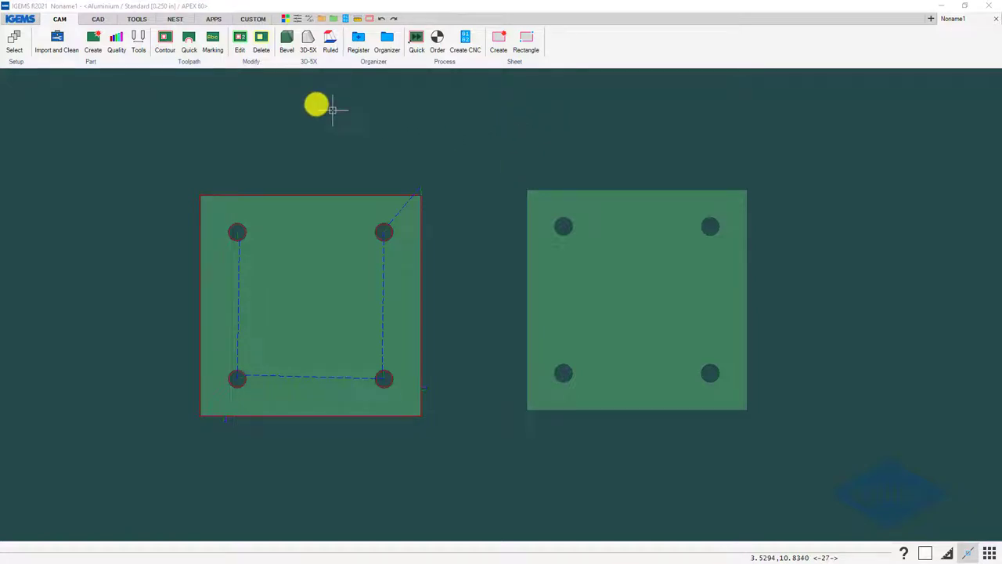
- In Micro joints, choose Speed up with a 0.118 in width and close
click(254, 69)
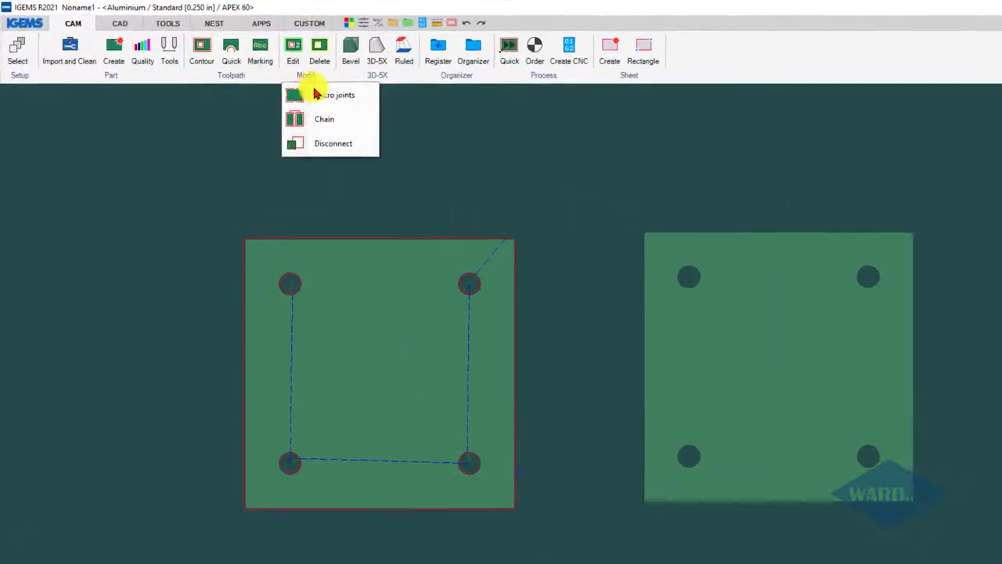
click(260, 75)
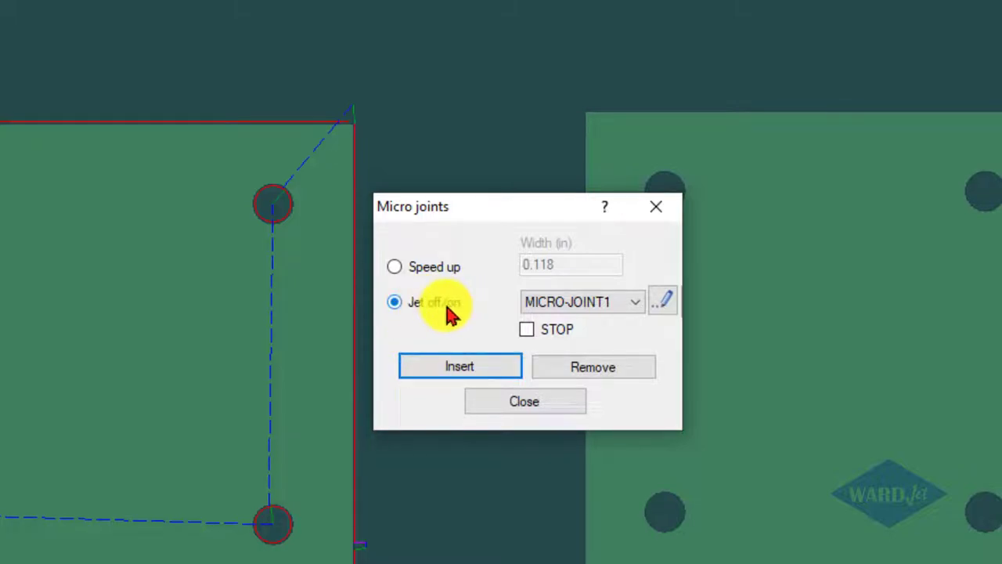
click(395, 267)
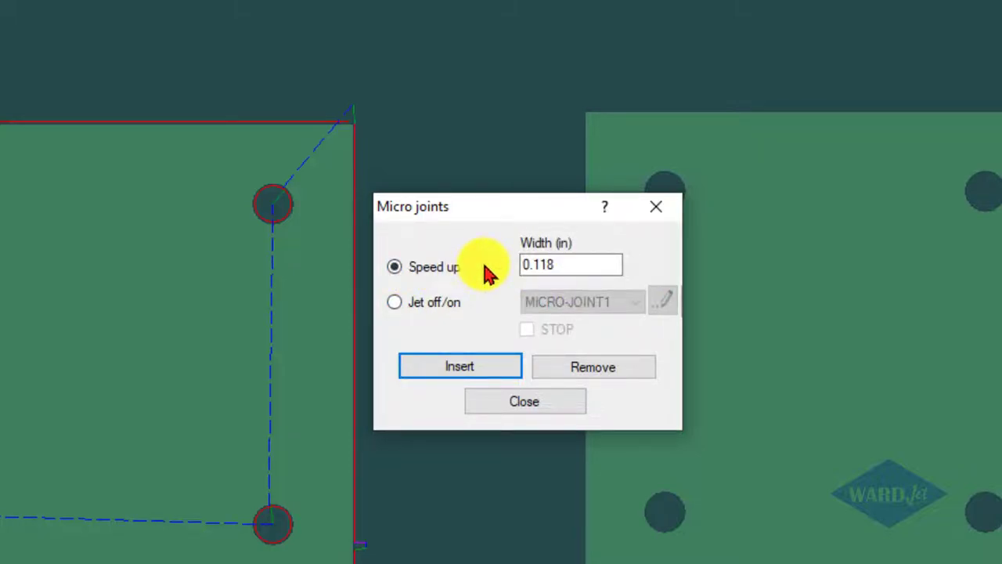
double_click(537, 266)
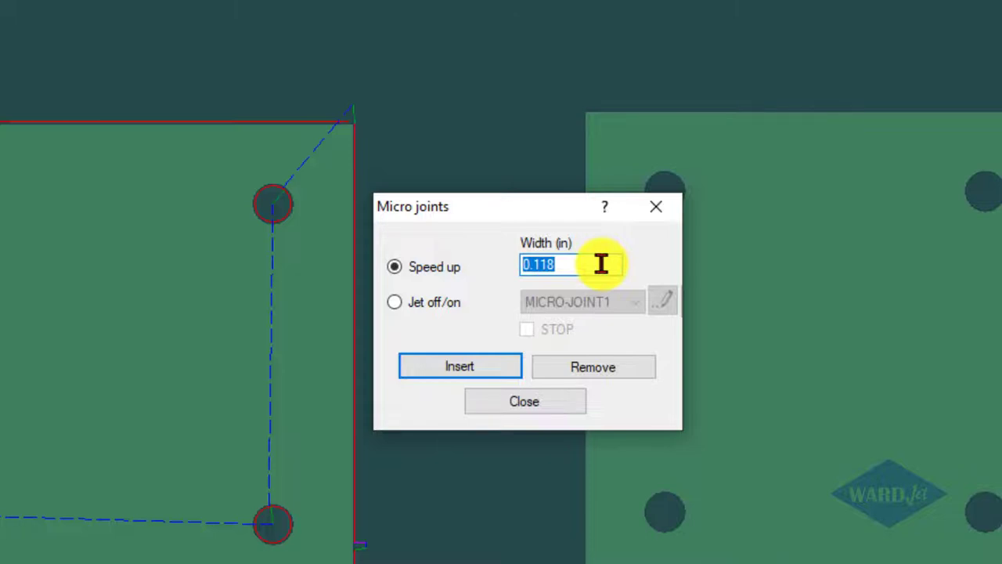
click(529, 402)
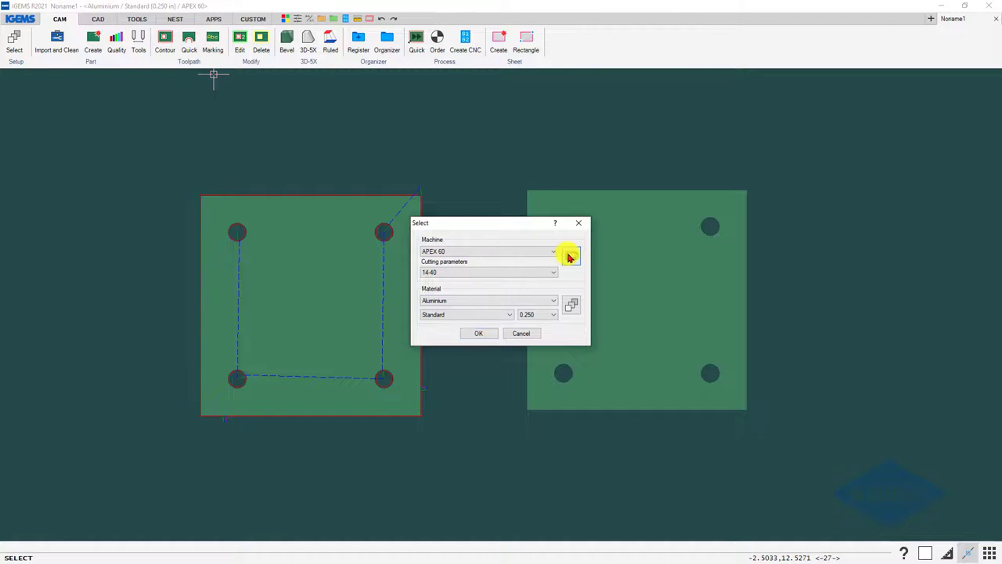
- Review the APEX 60 Speeds page's 750.00 in/min rapid speed, then cancel unchanged
click(571, 256)
click(376, 67)
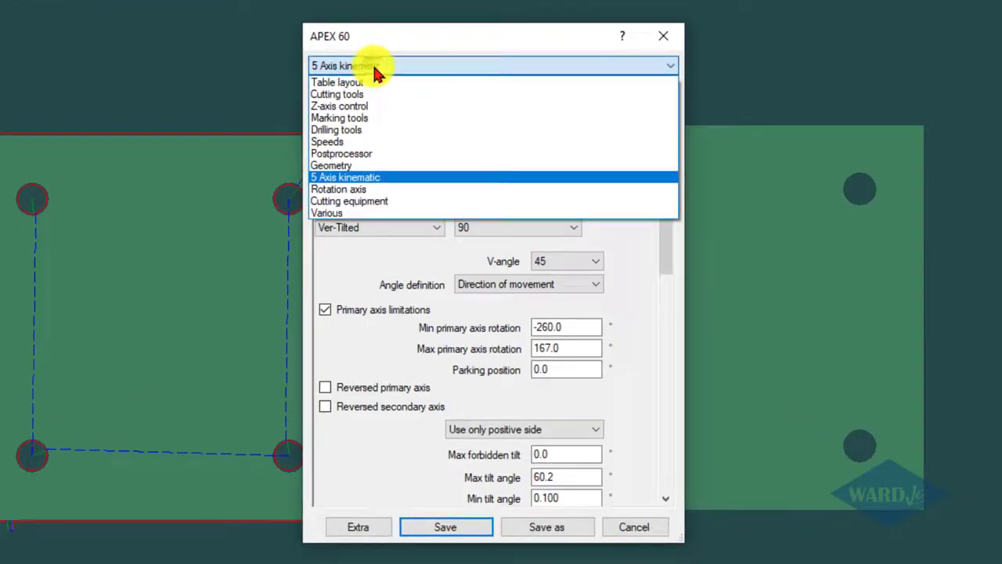
click(352, 141)
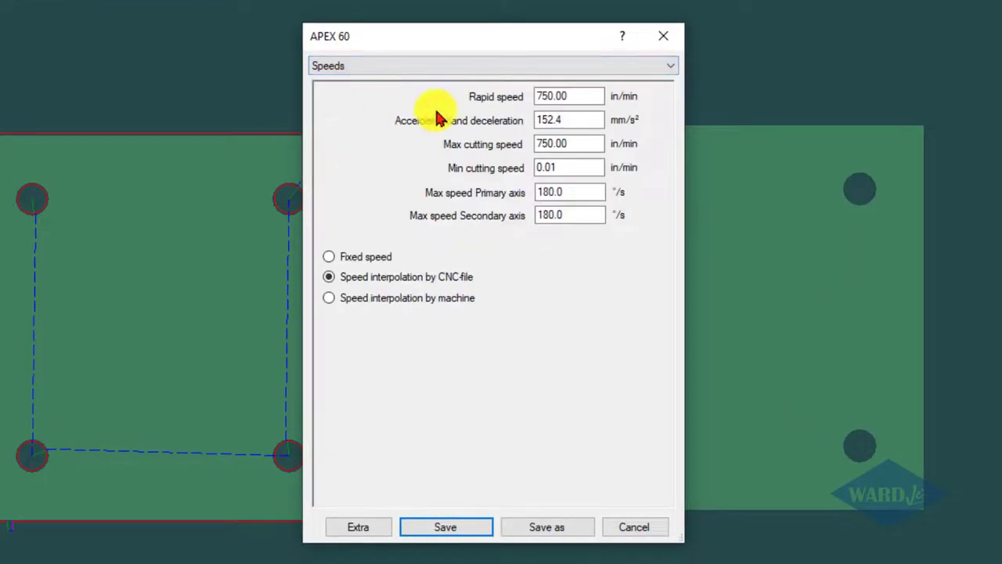
drag(576, 96, 512, 96)
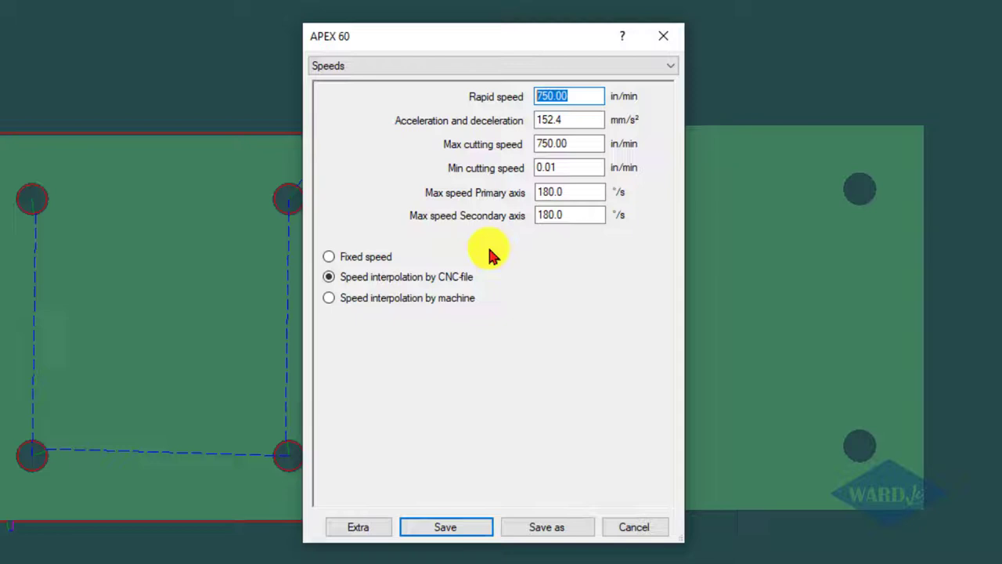
click(634, 530)
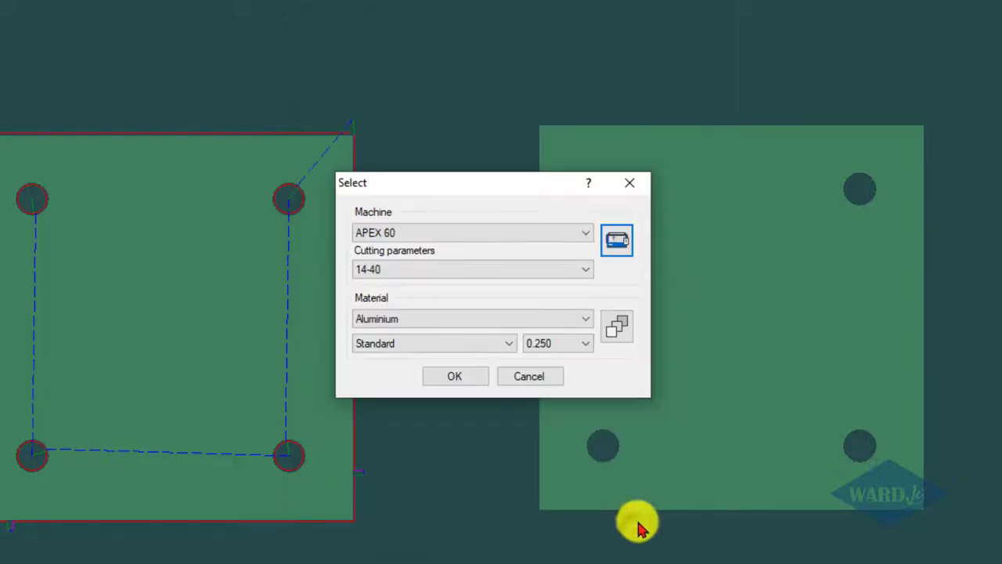
click(538, 380)
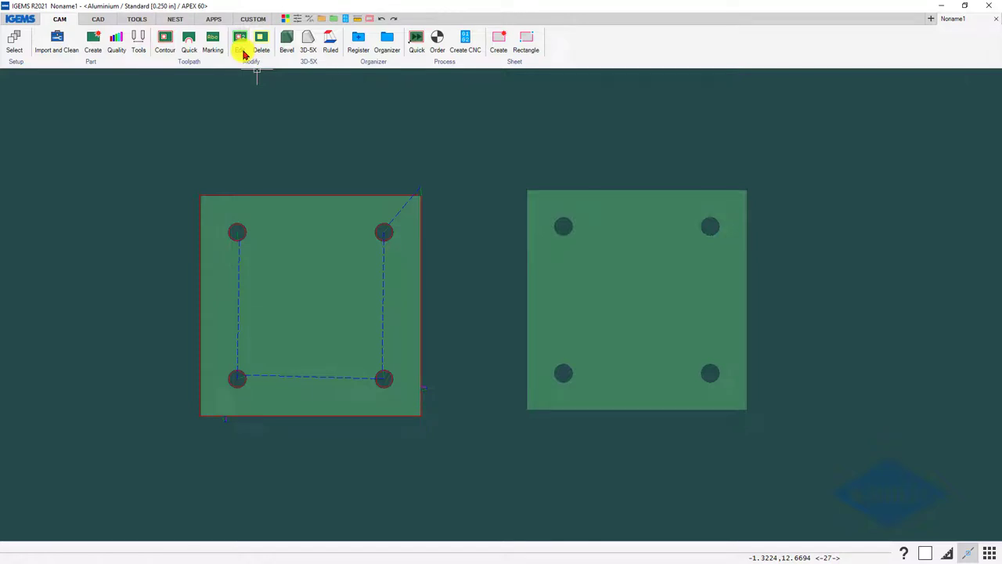
- Insert a 0.118 in speed-up micro joint on the left part's right edge
click(240, 47)
click(256, 76)
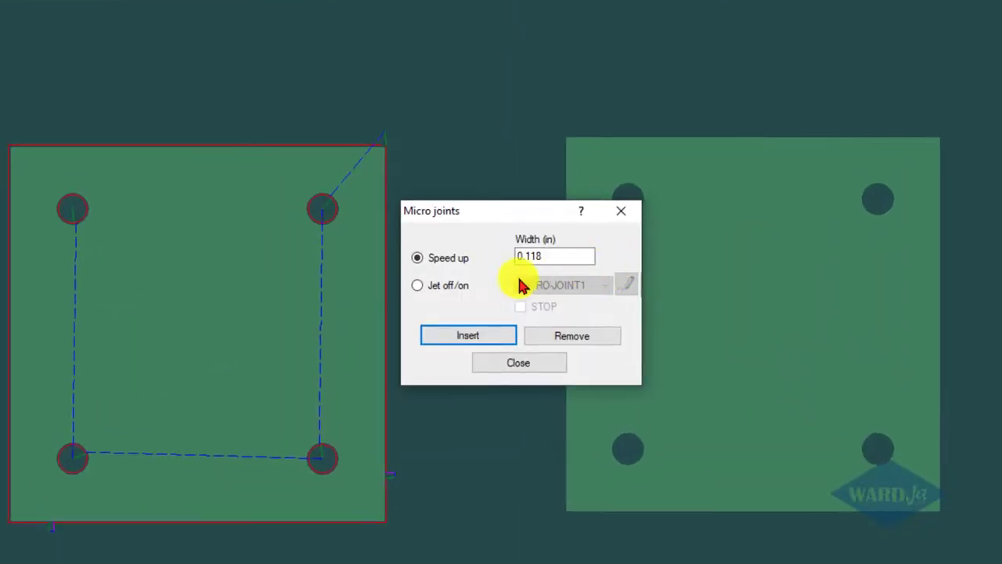
click(547, 258)
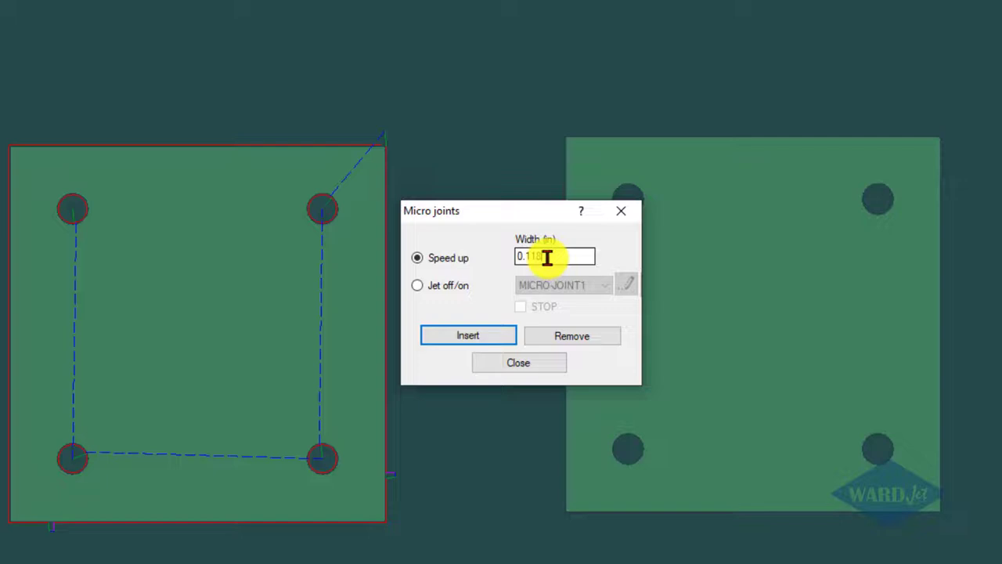
drag(550, 259, 494, 259)
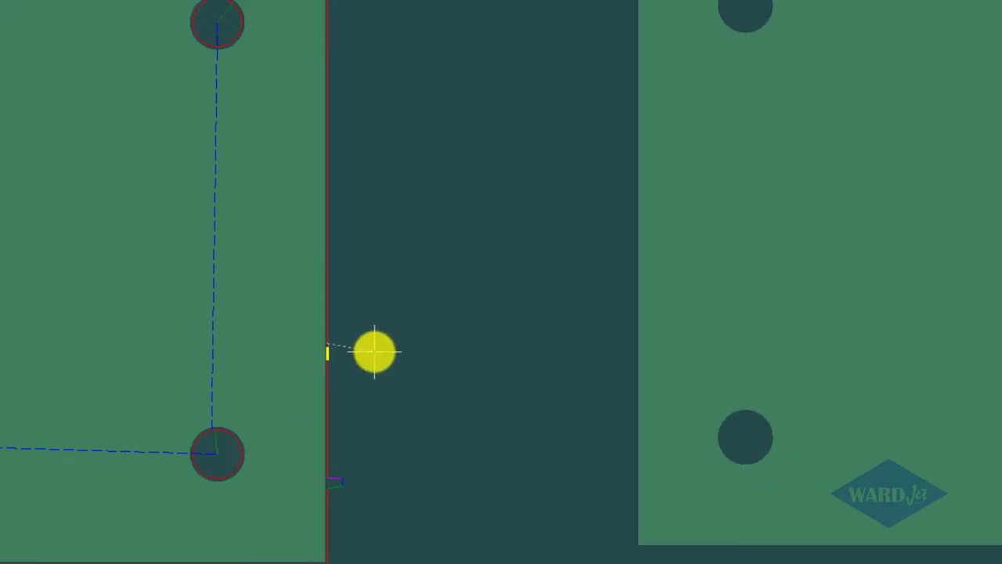
click(374, 352)
- Close Micro joints and set the cutting order to the left part
click(519, 360)
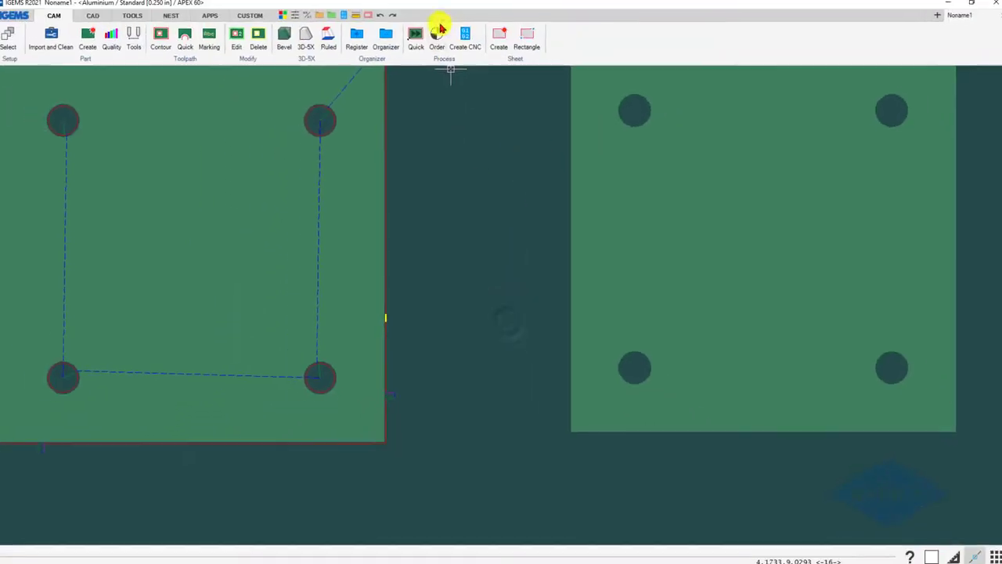
click(439, 28)
click(299, 357)
click(333, 173)
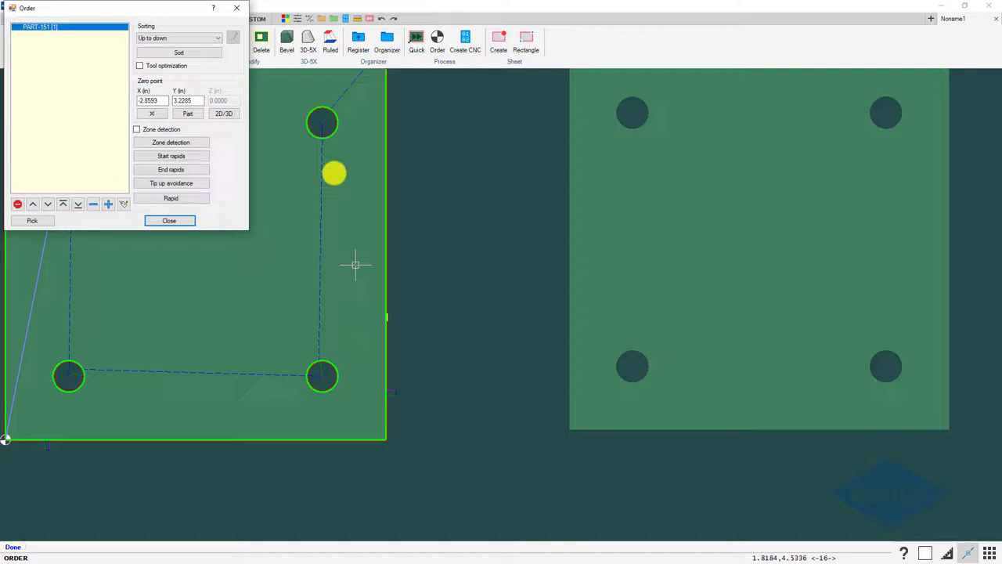
click(192, 226)
- Generate the CNC code and step the simulation through lines N1430 to N1640
click(469, 41)
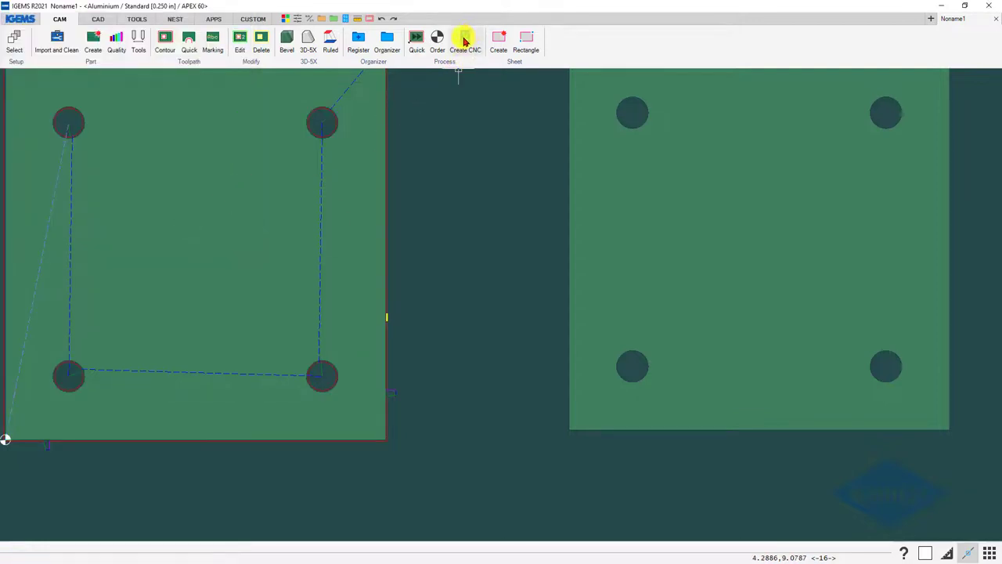
click(478, 201)
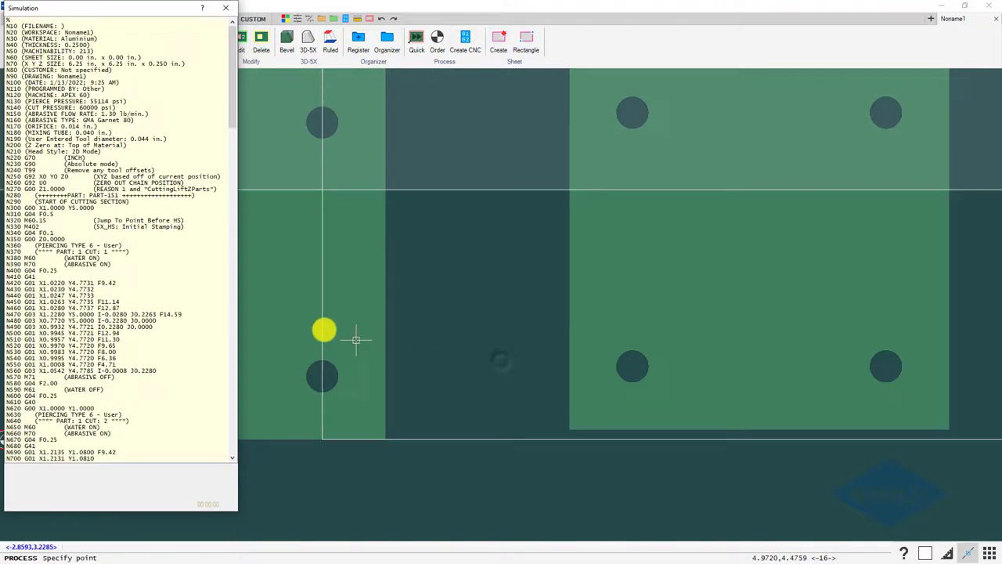
click(393, 162)
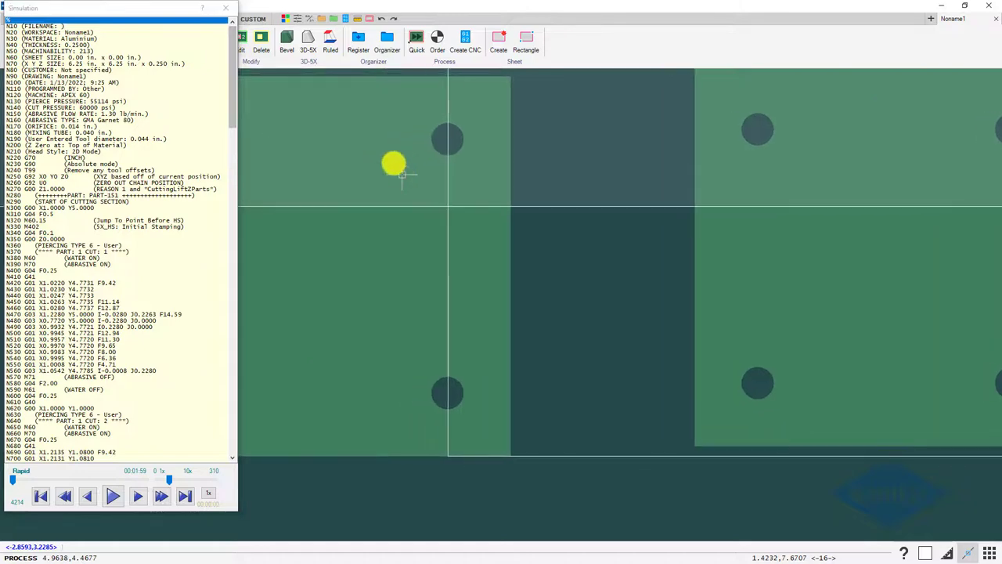
drag(230, 98, 239, 246)
click(78, 94)
click(85, 68)
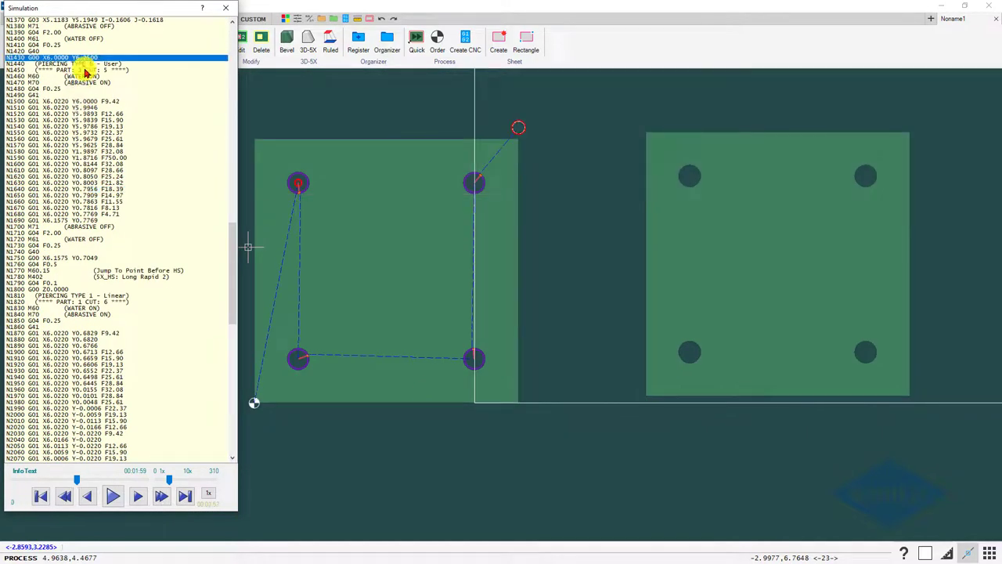
mouse_move(84, 72)
mouse_down()
mouse_move(86, 190)
mouse_move(102, 155)
mouse_move(39, 162)
mouse_up()
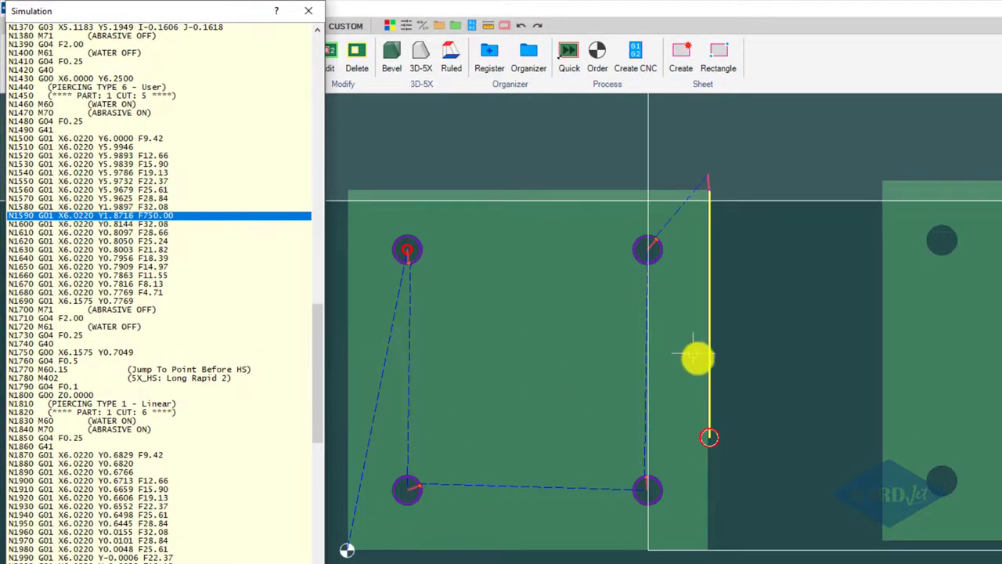
- Step between lines N1580 and N1590 to inspect the F750.00 speed-up joint
middle_drag(694, 354, 440, 258)
scroll(440, 258, up, 5)
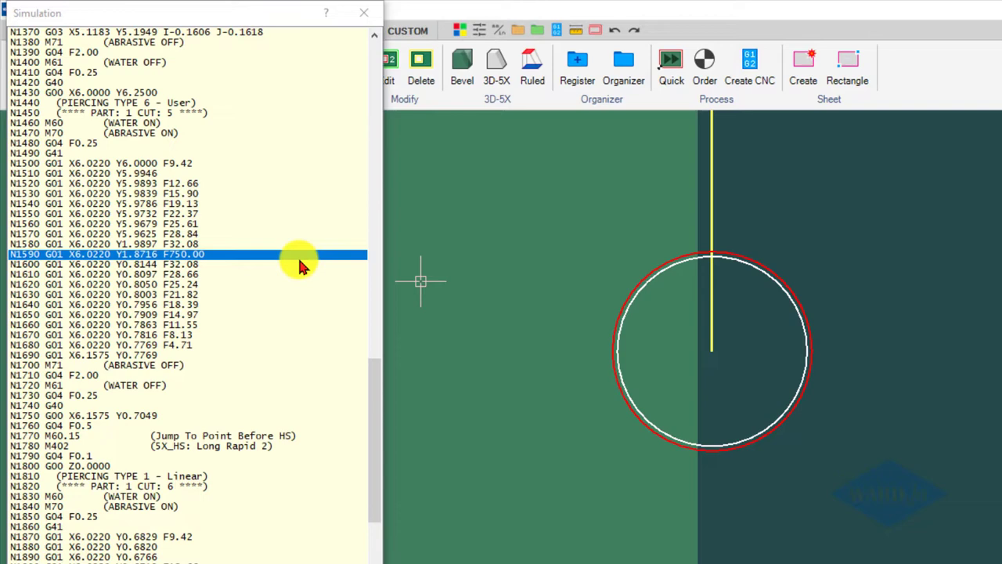
click(162, 209)
key(Down)
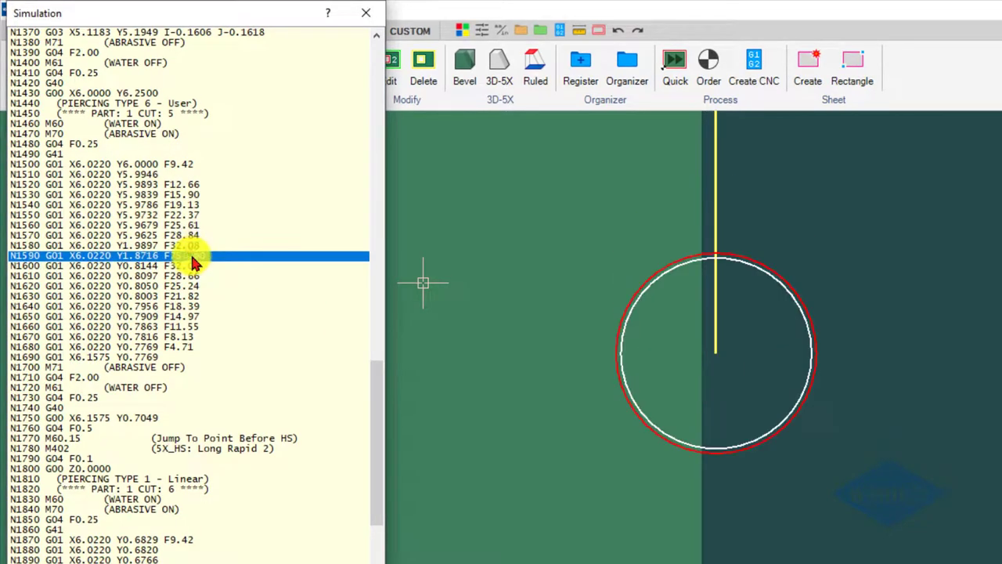
key(Up)
key(Down)
key(Up)
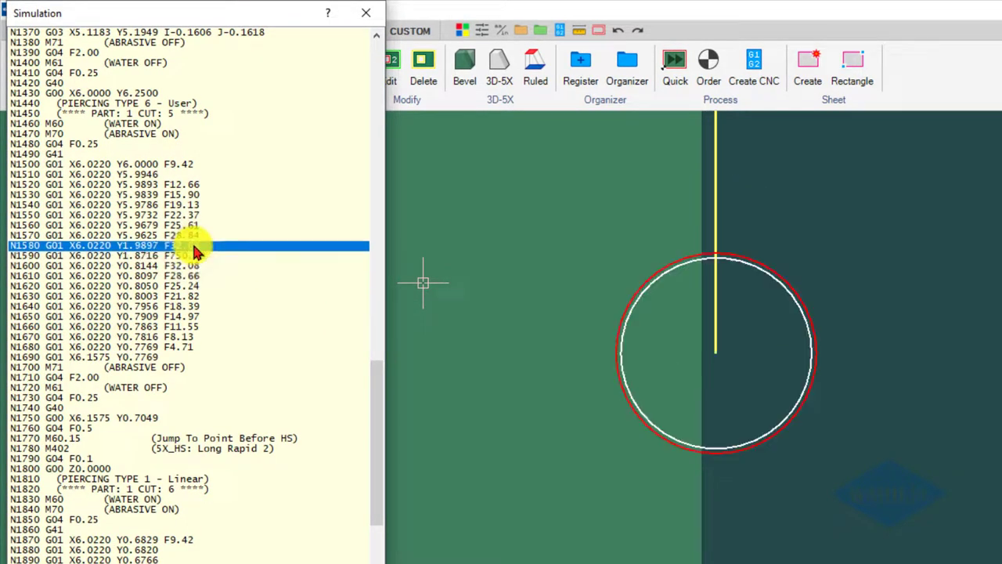
key(Down)
key(Down)
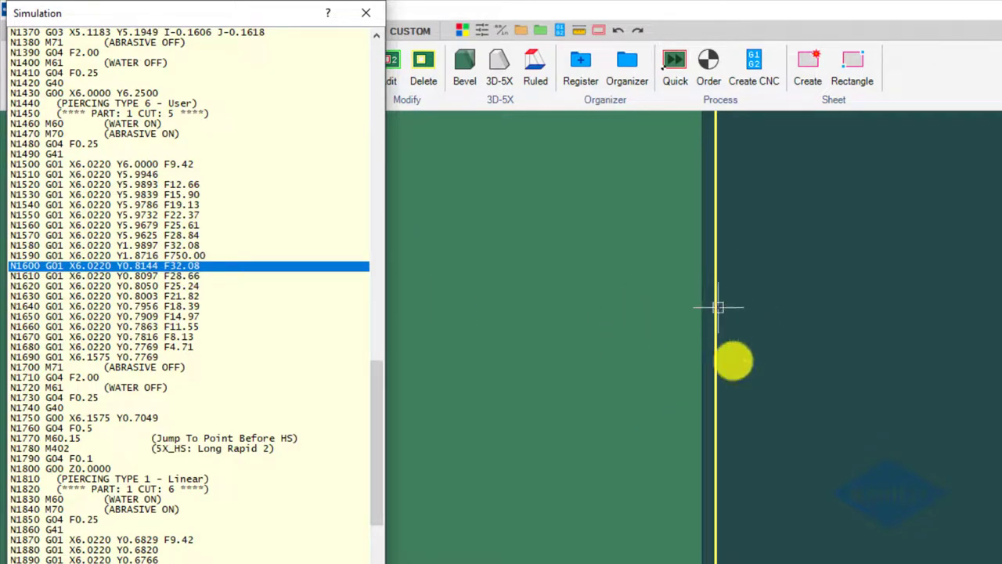
click(184, 257)
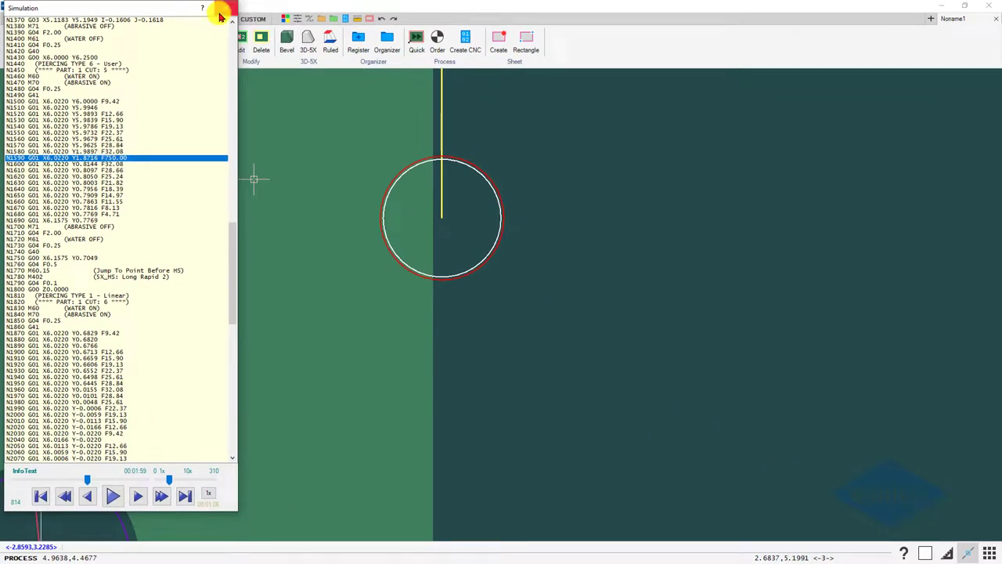
- Close the simulation window to return to the Process summary
click(223, 12)
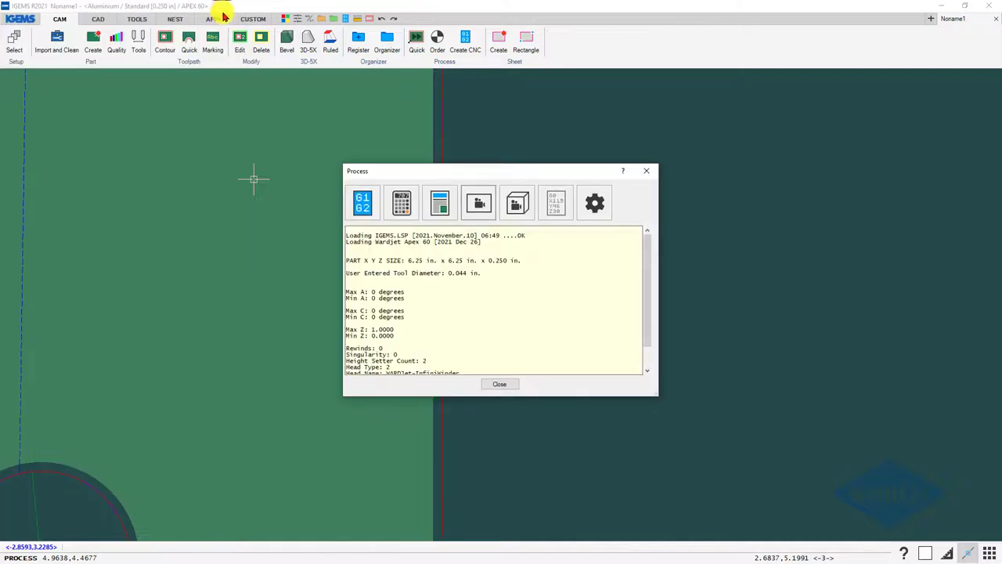